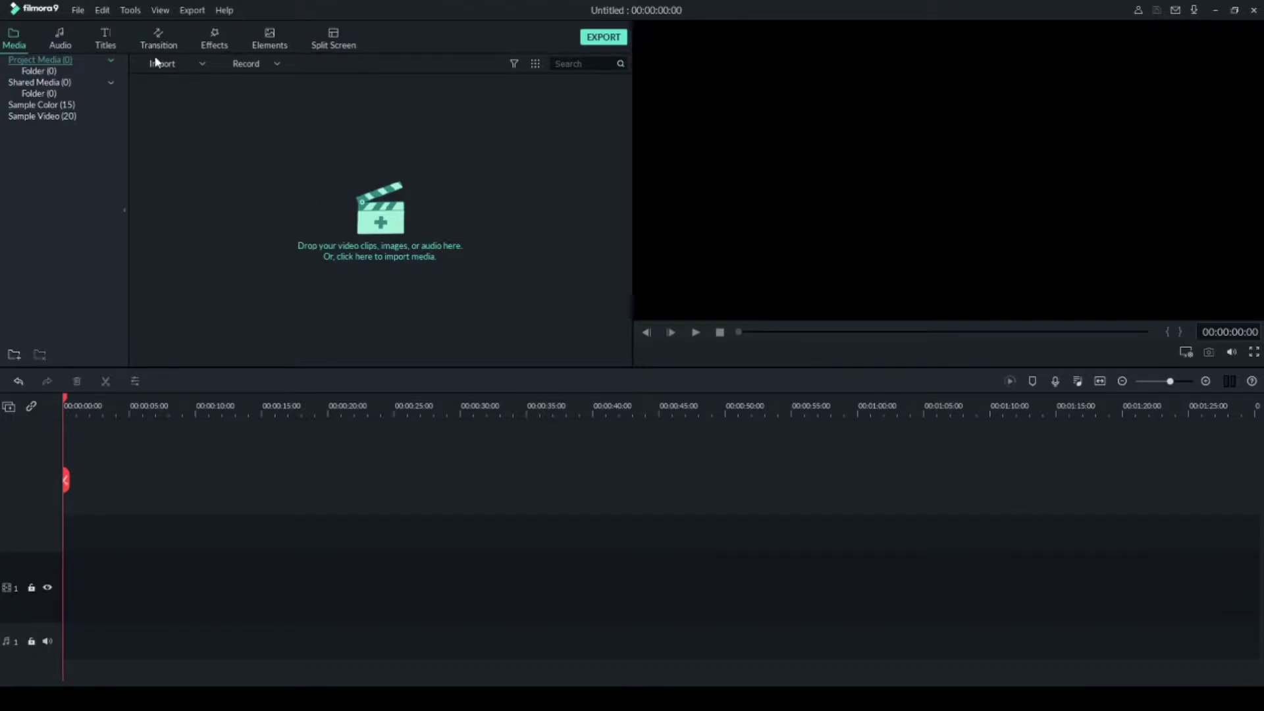
Step: Add the Credit 4 title to the start of the first video track
left_click(115, 47)
mouse_move(201, 199)
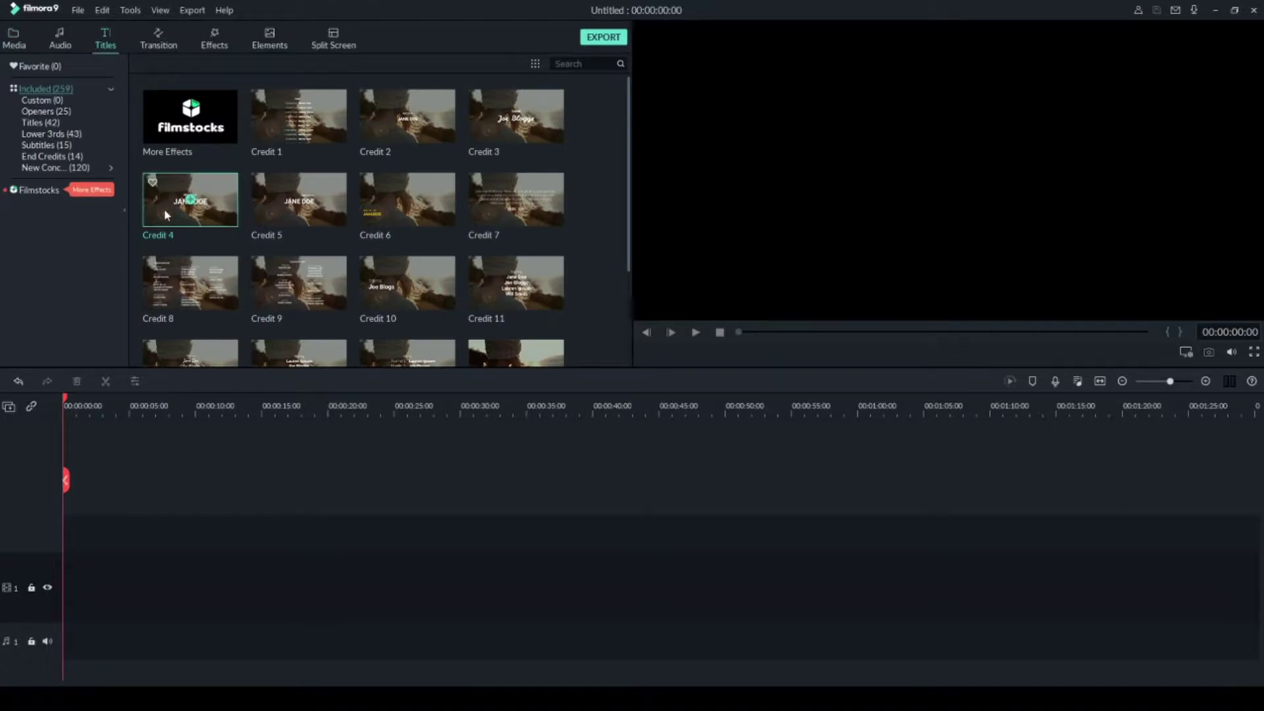
mouse_move(163, 208)
left_mouse_down()
mouse_move(161, 318)
mouse_move(179, 420)
mouse_move(129, 526)
mouse_move(113, 527)
mouse_move(126, 384)
mouse_move(172, 212)
left_mouse_up()
left_click(190, 200)
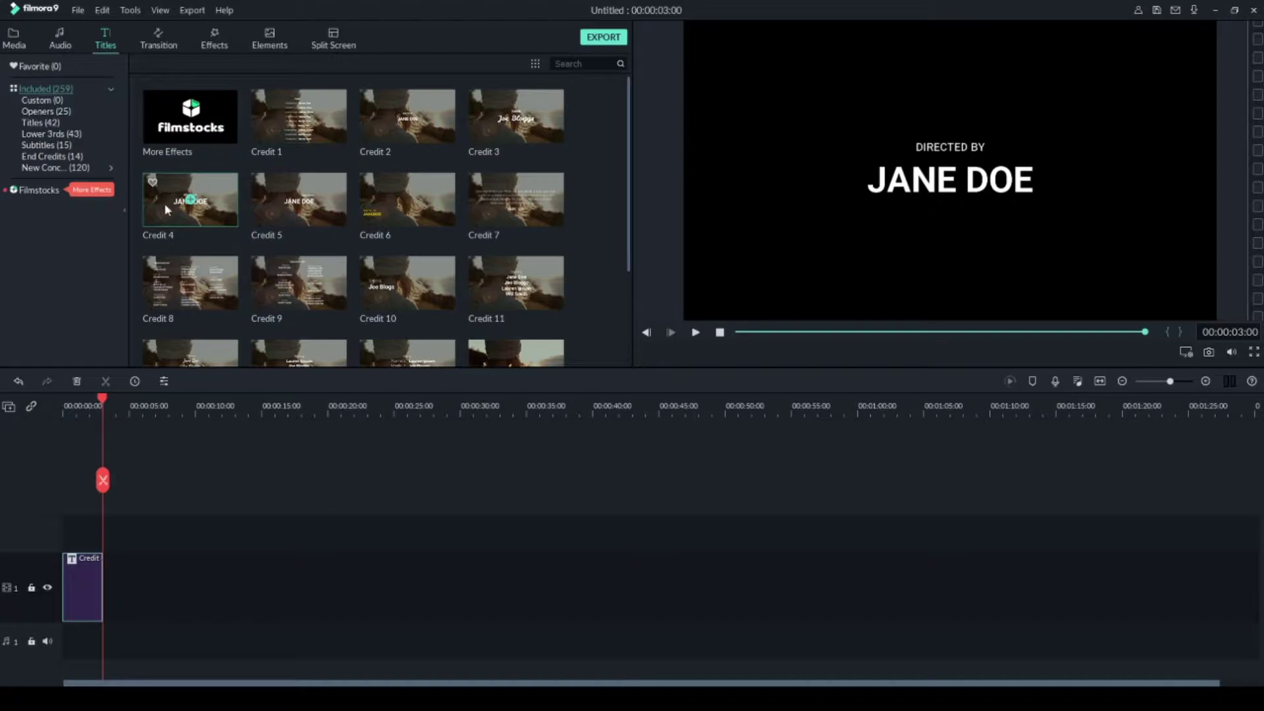
Step: Apply a second Credit 4 title to the timeline, and delete that duplicate clip
right_click(165, 201)
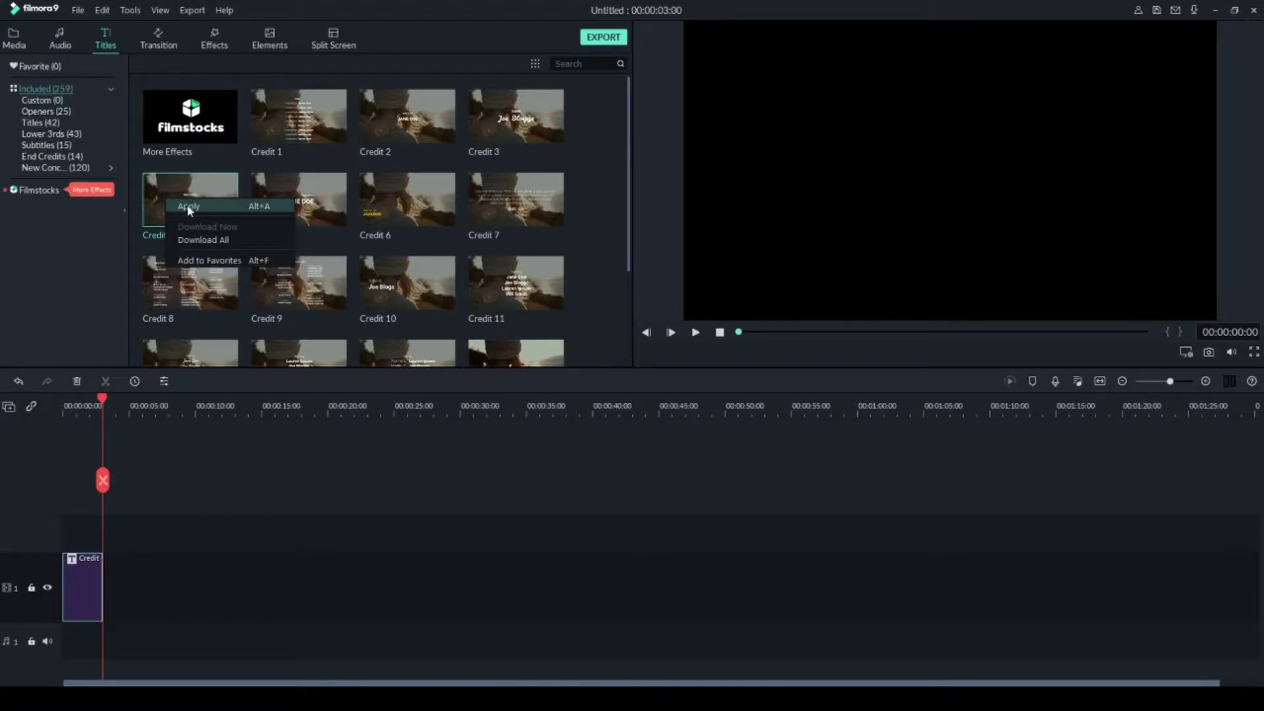
left_click(263, 208)
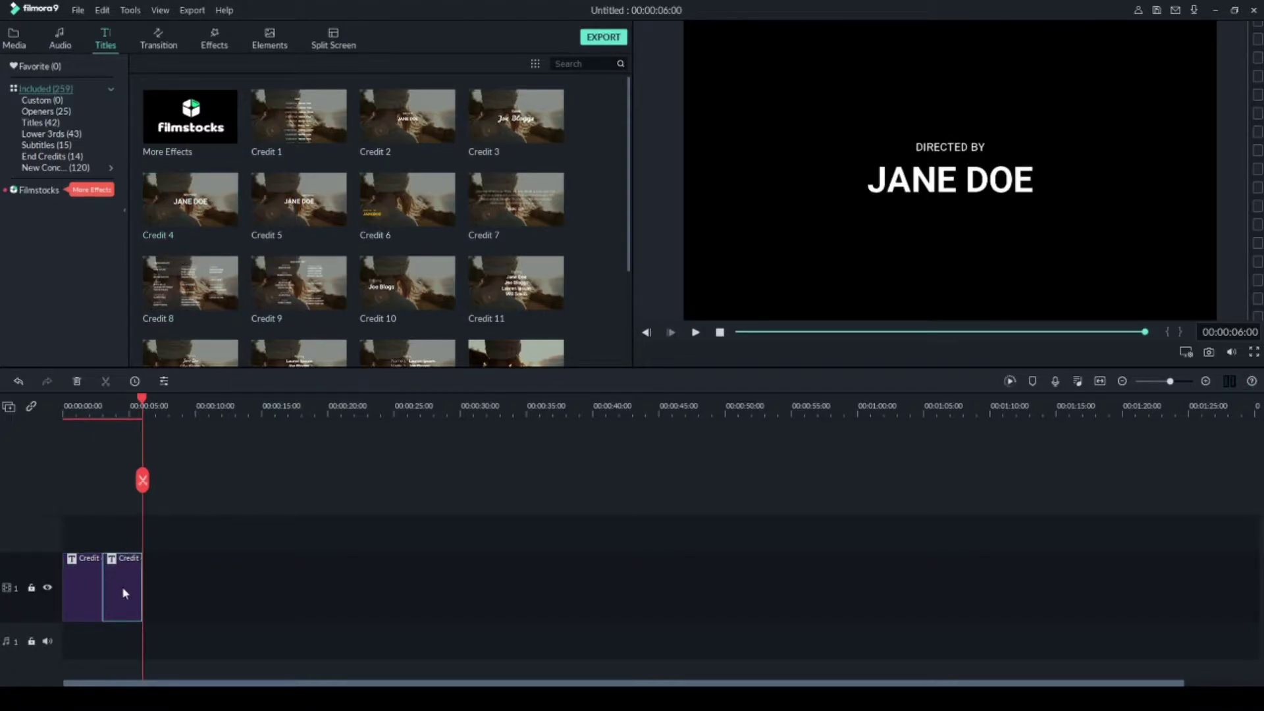
key("Delete")
Step: Set the Credit 4 clip's duration to 00:00:05:00 and place the playhead just past its end
left_click(80, 596)
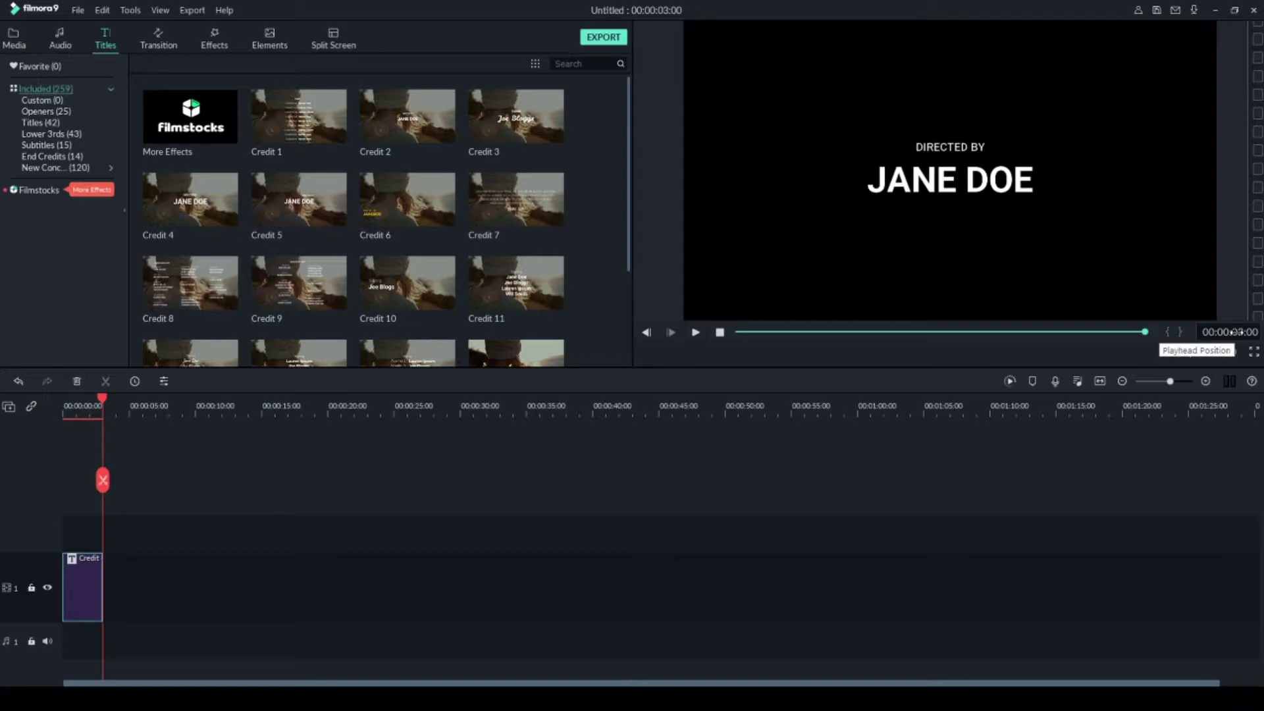
left_click_drag(1237, 332, 1238, 332)
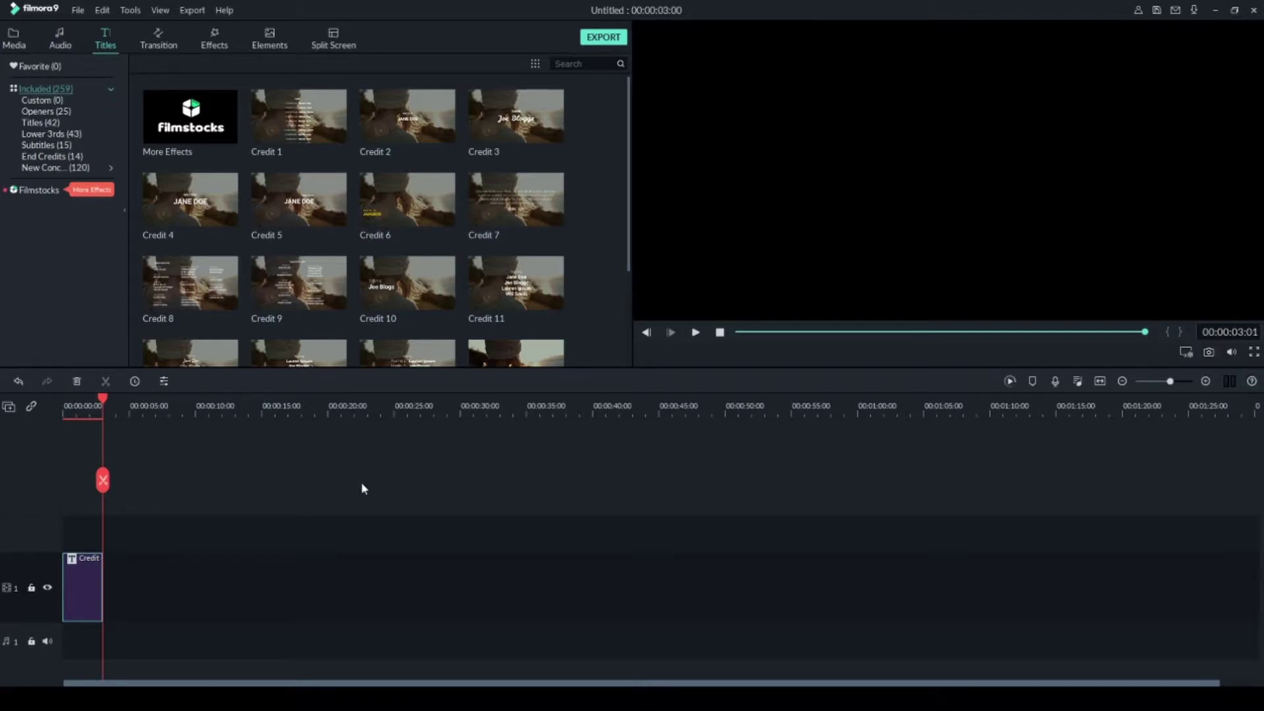
right_click(78, 582)
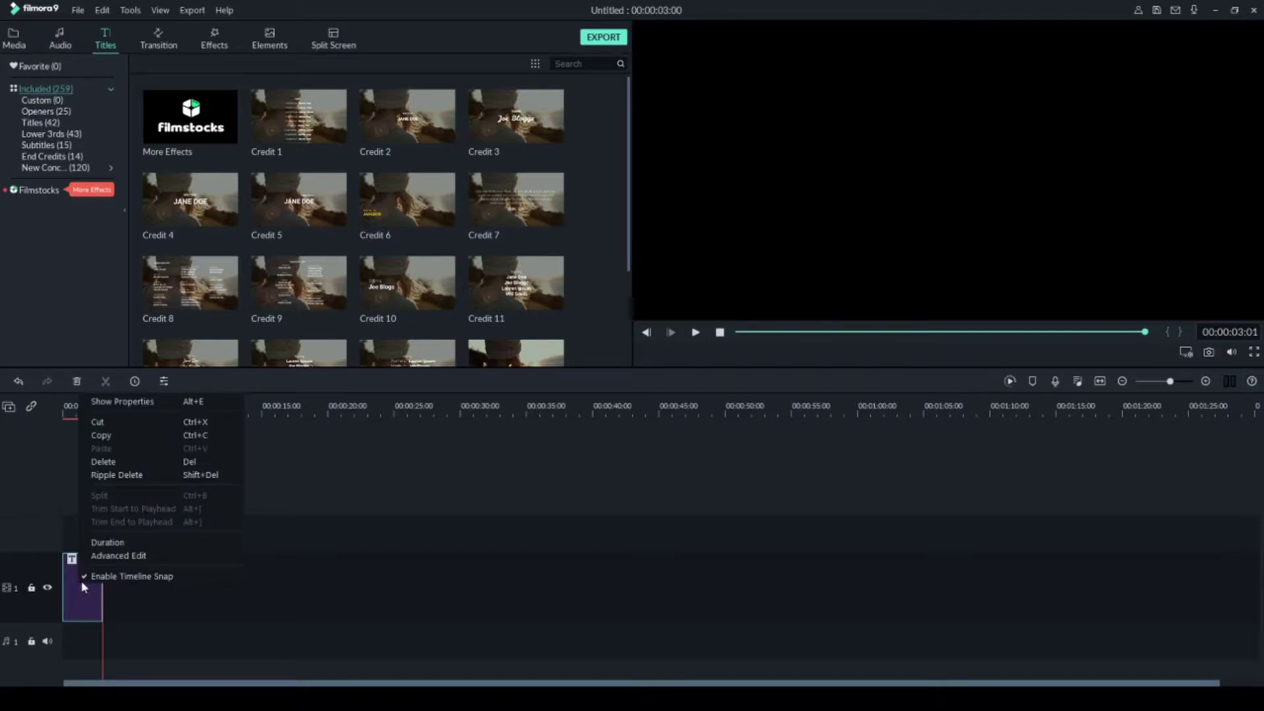
left_click(116, 544)
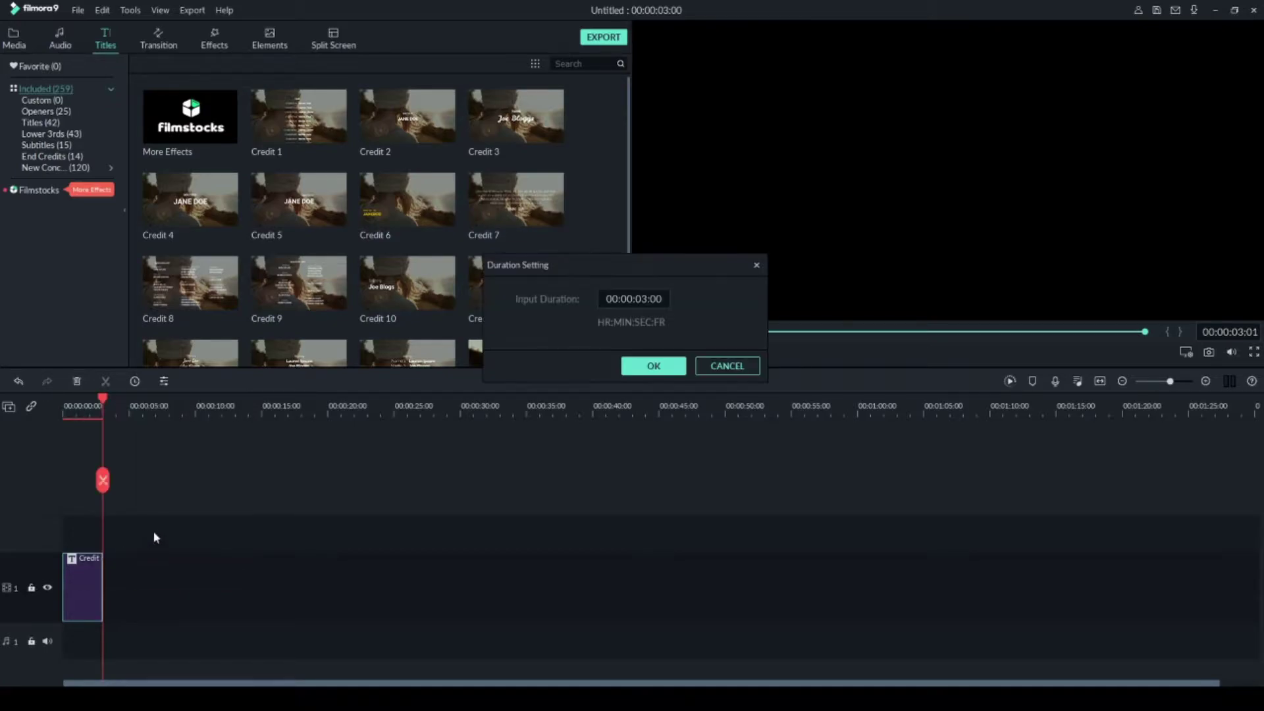
left_click(632, 298)
double_click(641, 299)
left_click(635, 299)
left_click_drag(634, 299, 641, 299)
left_click(647, 299)
type("5")
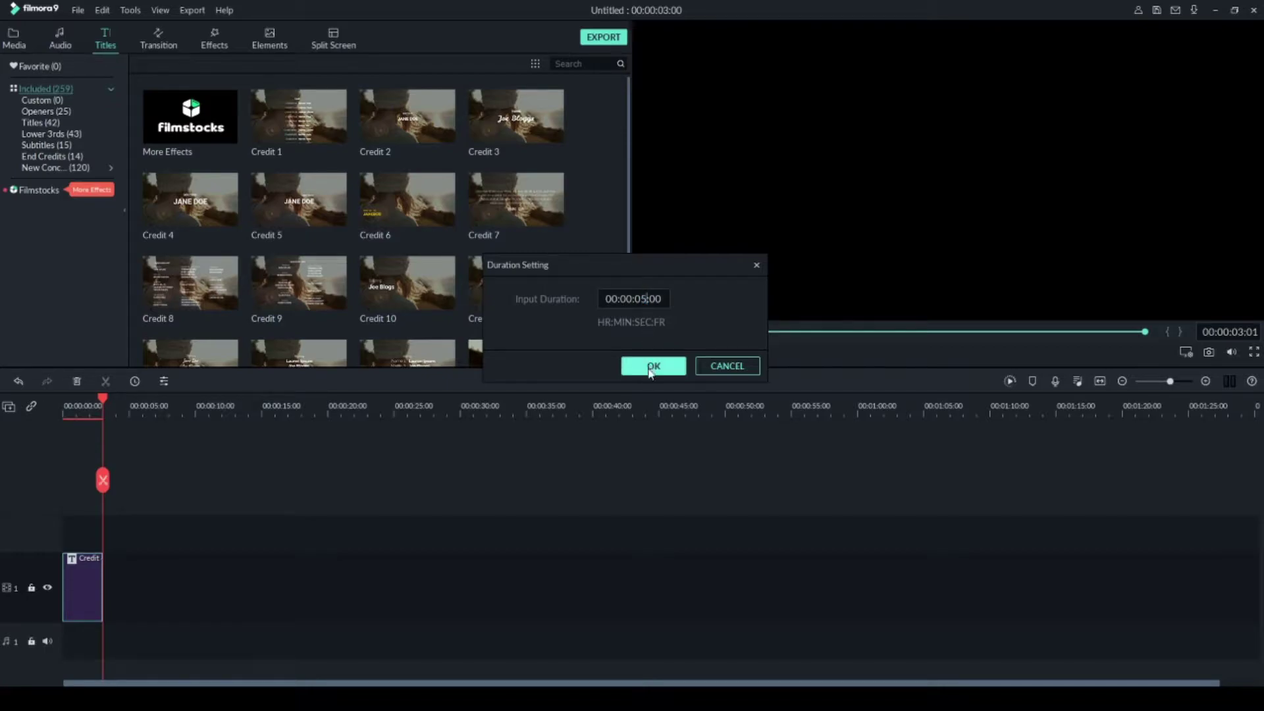
left_click(652, 367)
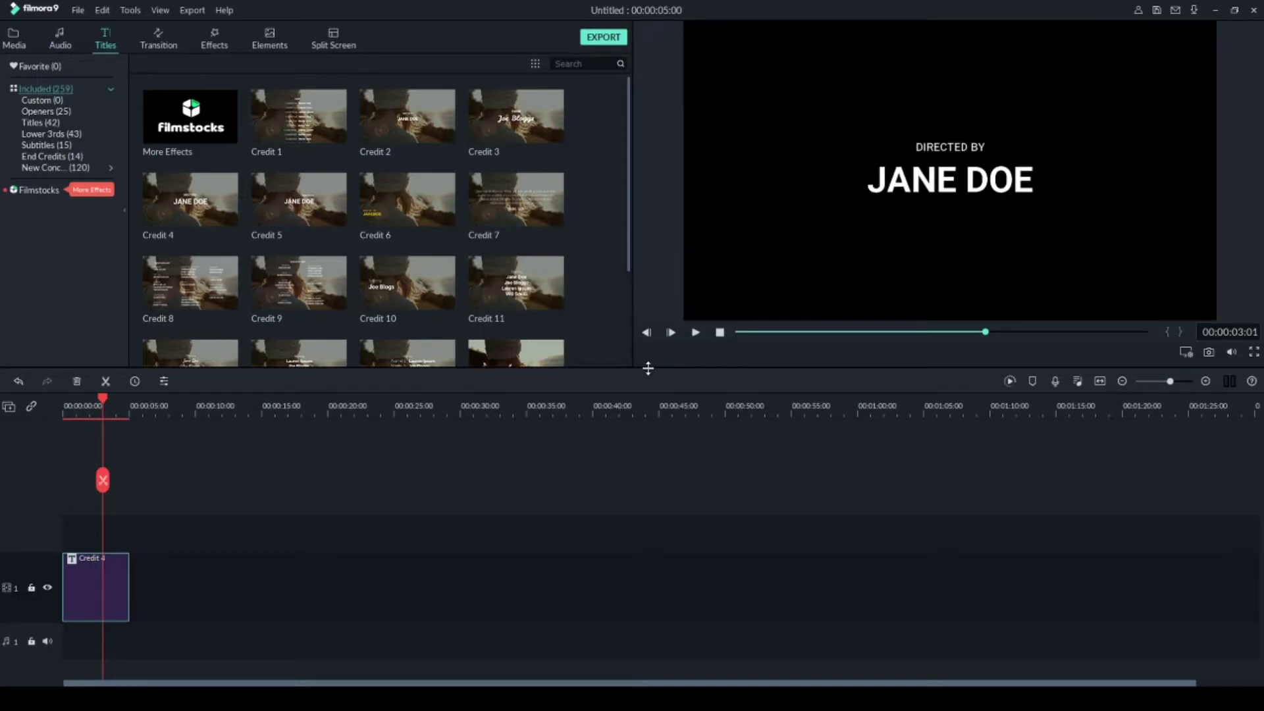
left_click_drag(93, 417, 132, 407)
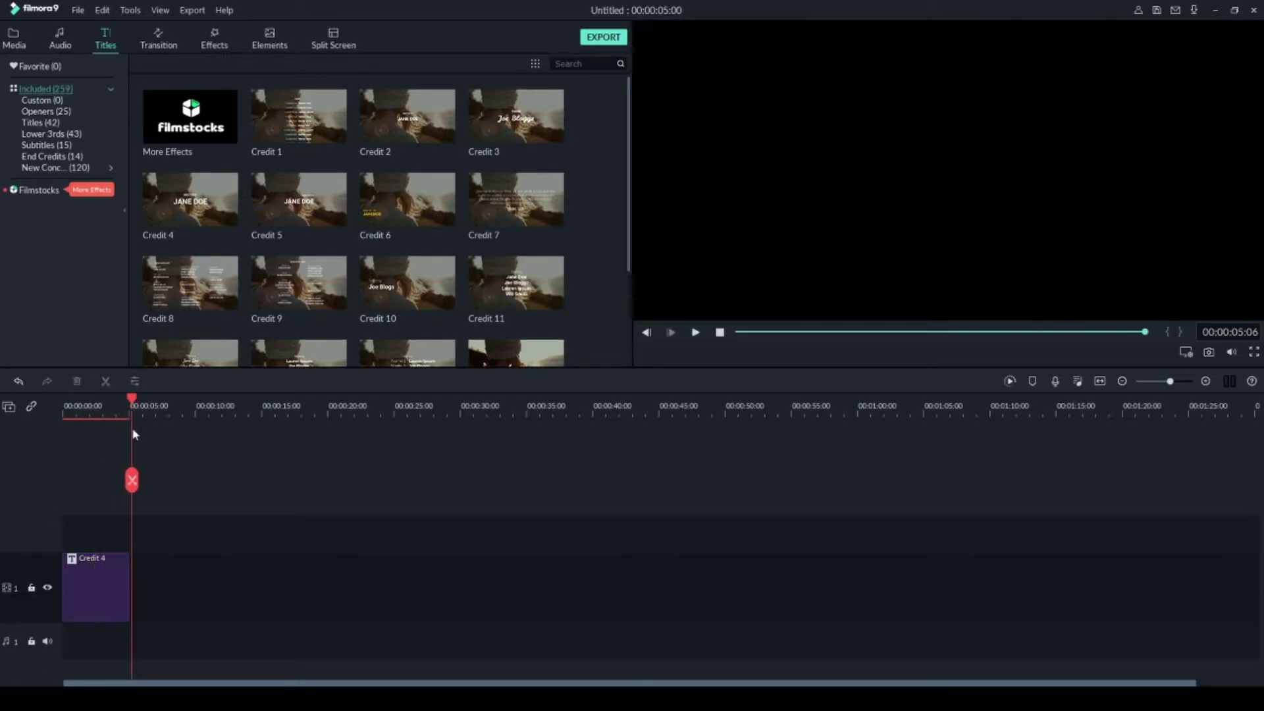
Step: Open the Credit 4 clip in advanced text editing and delete its default two-line text box
double_click(105, 586)
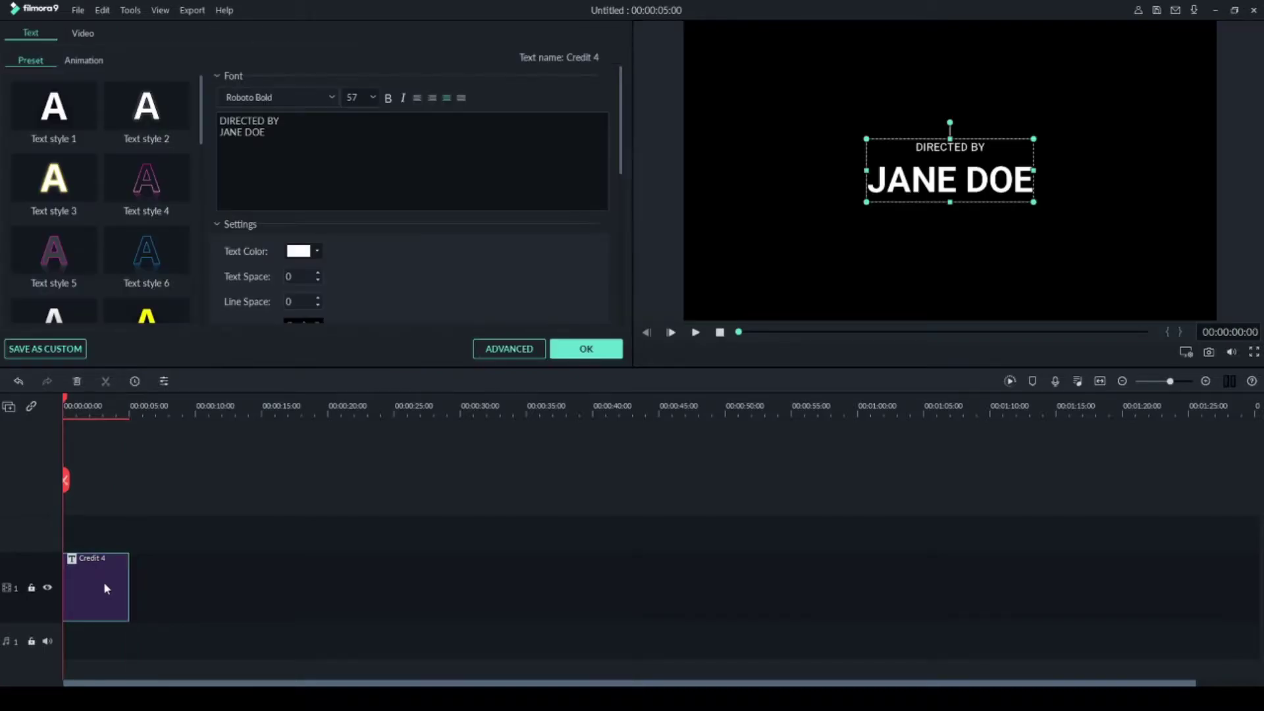
left_click(508, 349)
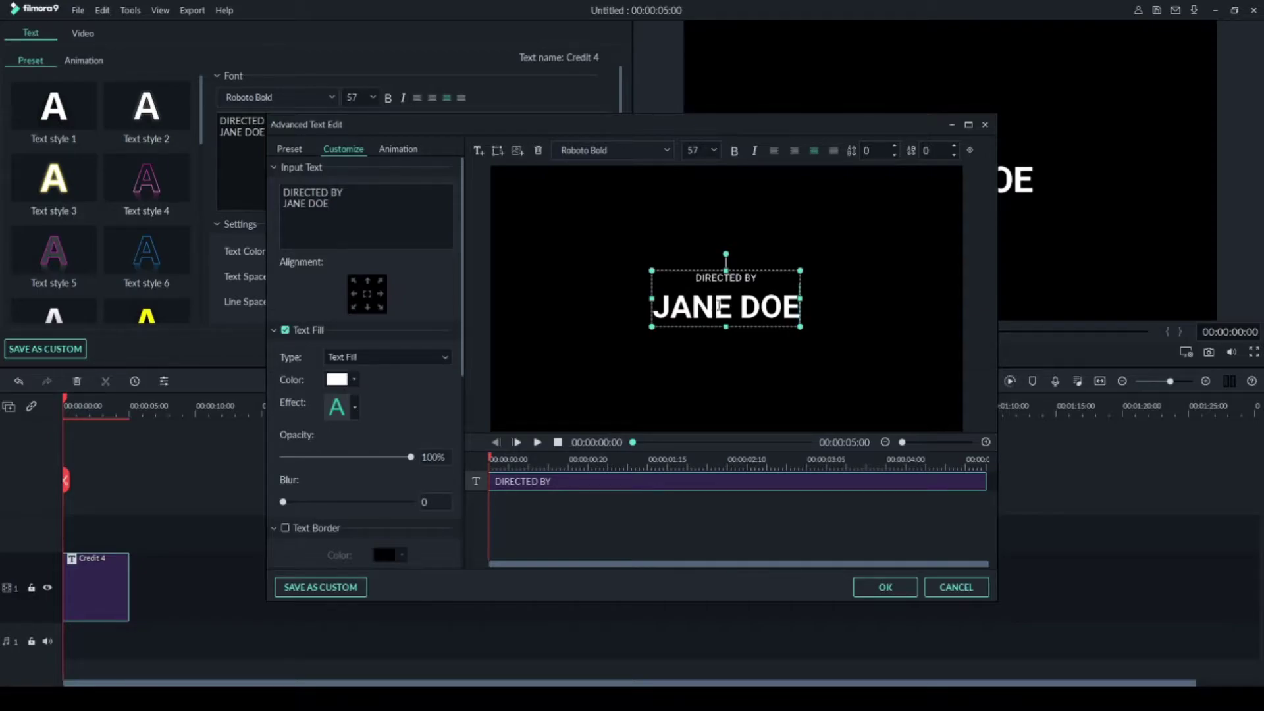
key("ctrl+a")
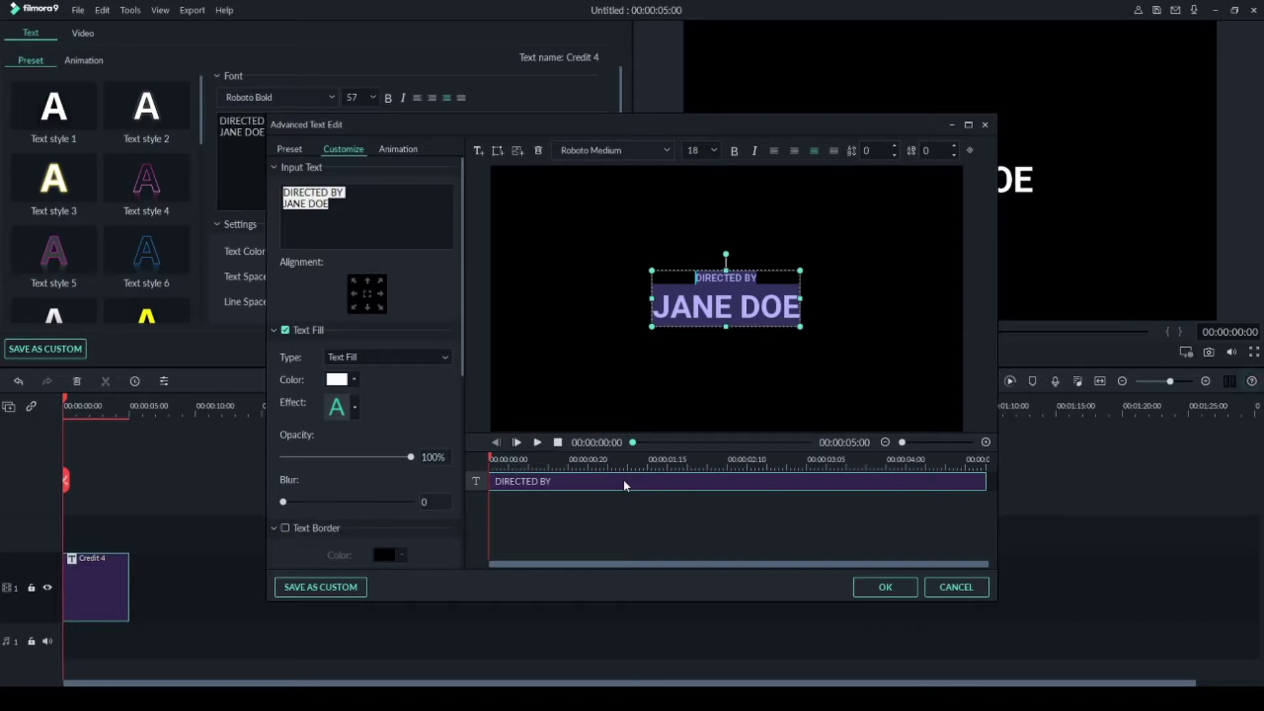
key("Delete")
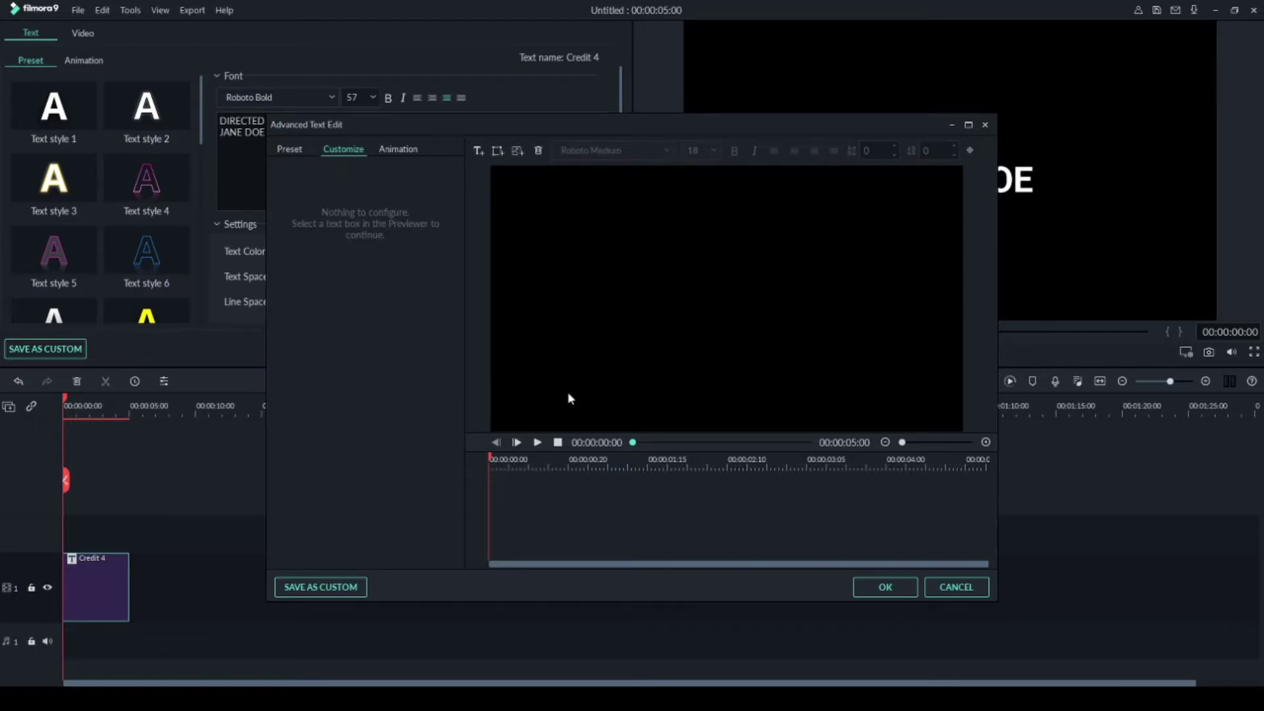
Step: Add a square shape to the title and set its shape fill colour to red #ff0000
left_click(499, 152)
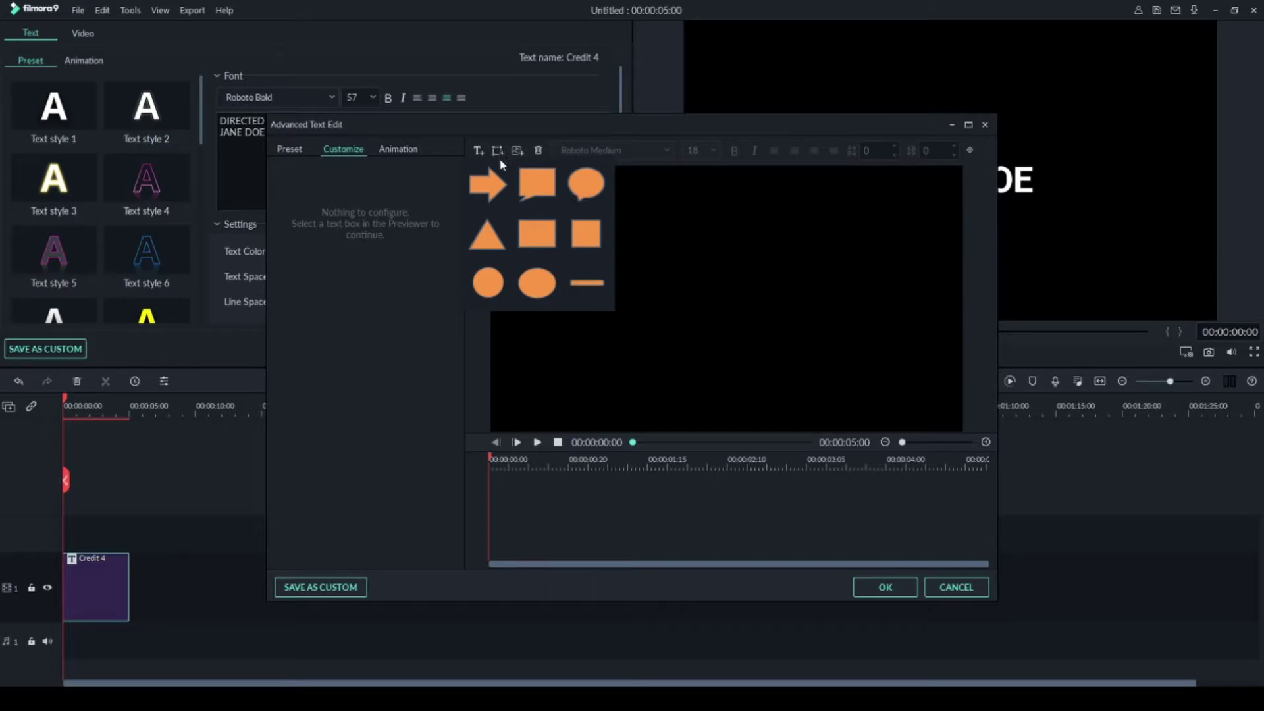
left_click(583, 235)
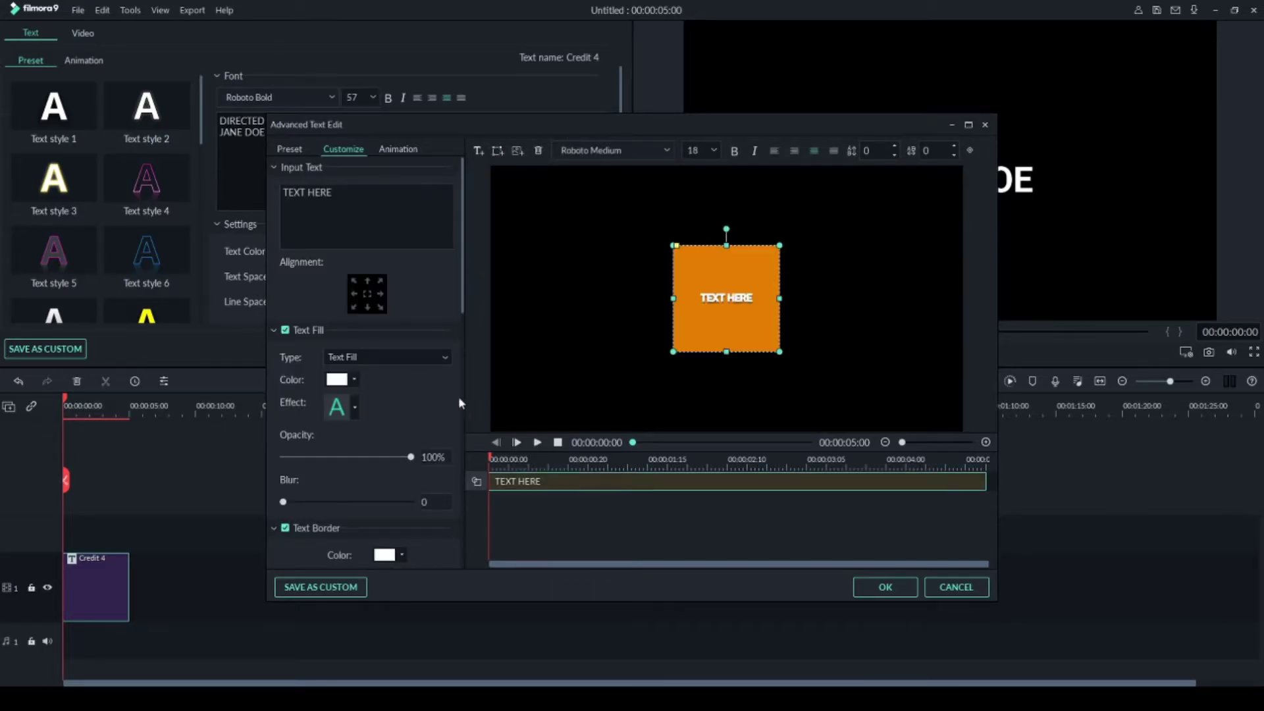
scroll(405, 394, "down", 10)
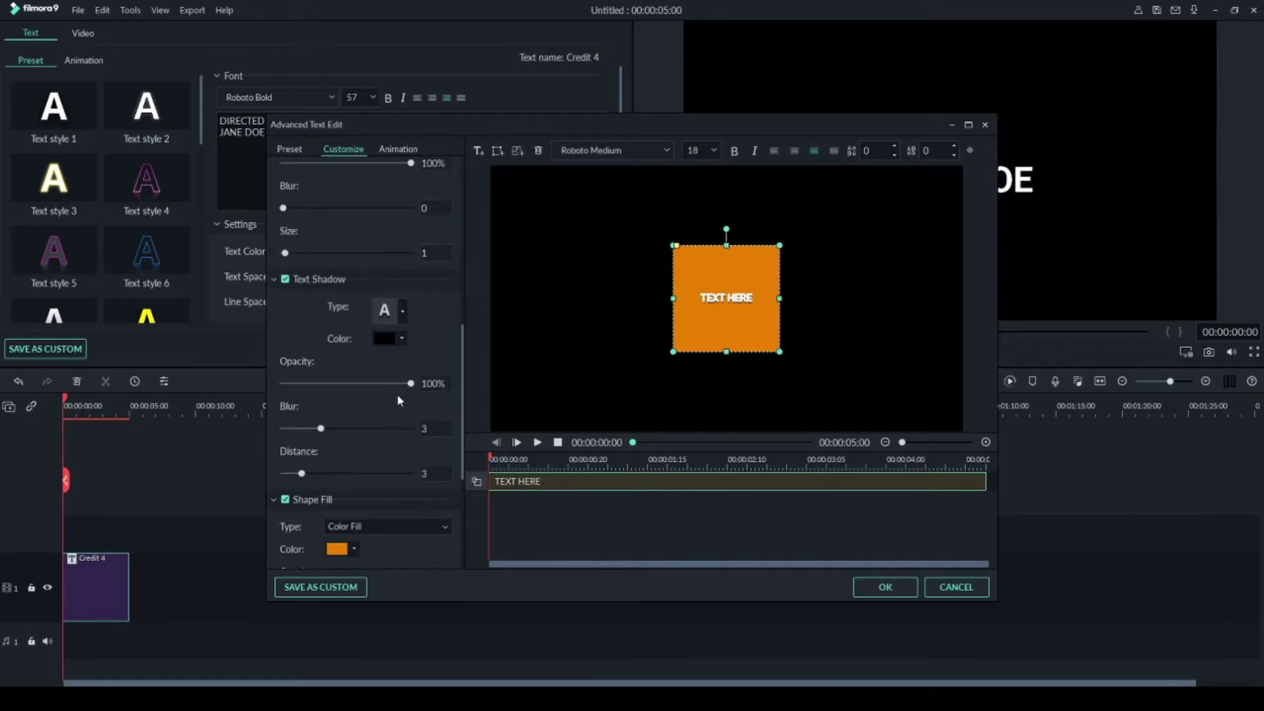
scroll(395, 393, "down", 3)
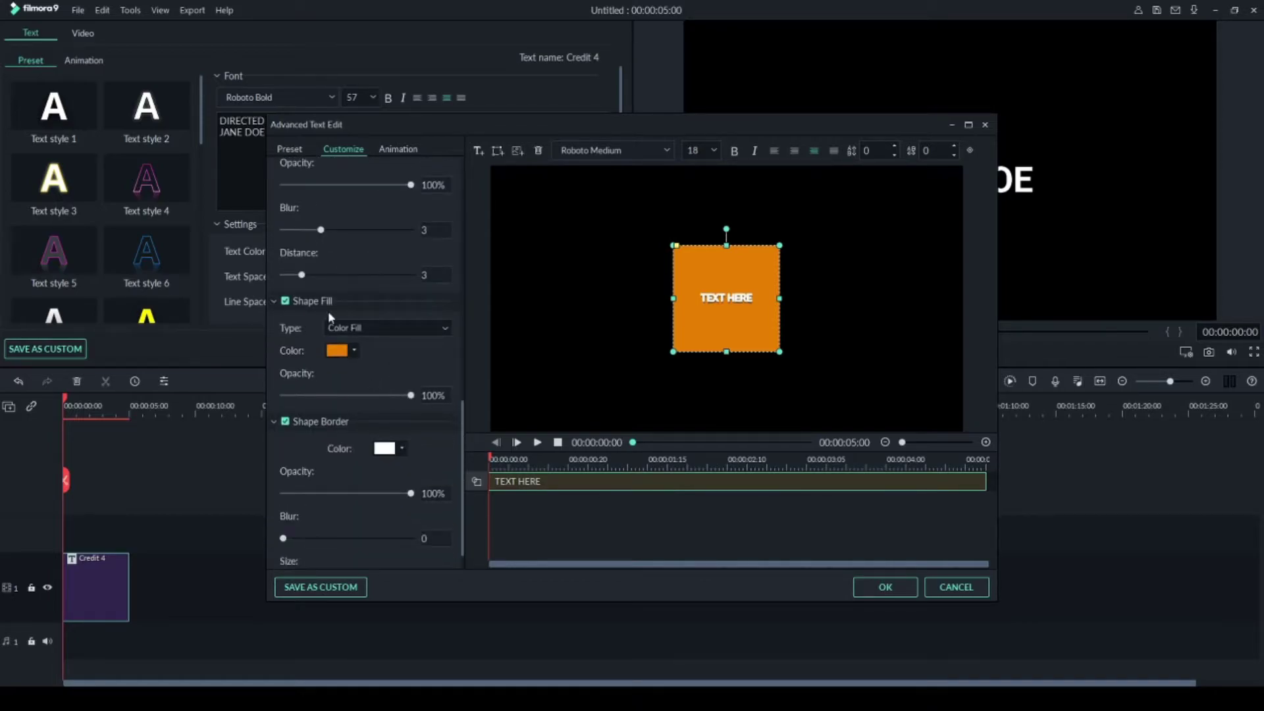
left_click(342, 353)
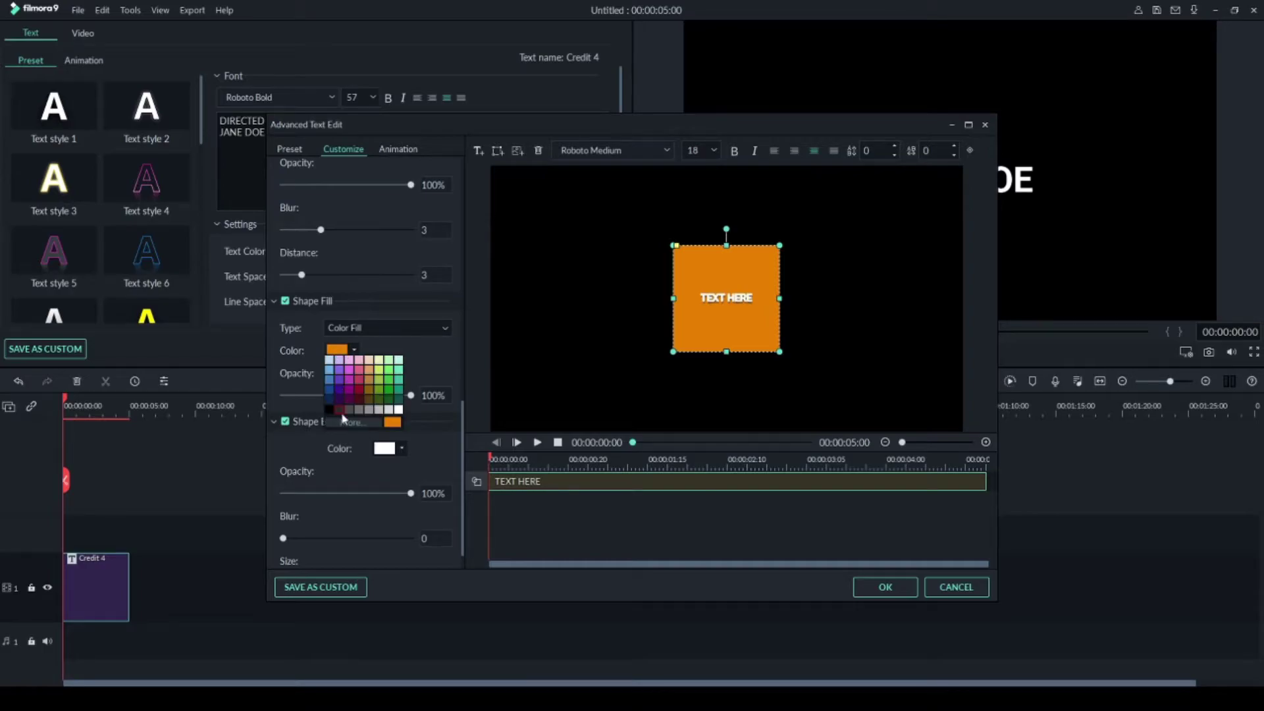
left_click(355, 421)
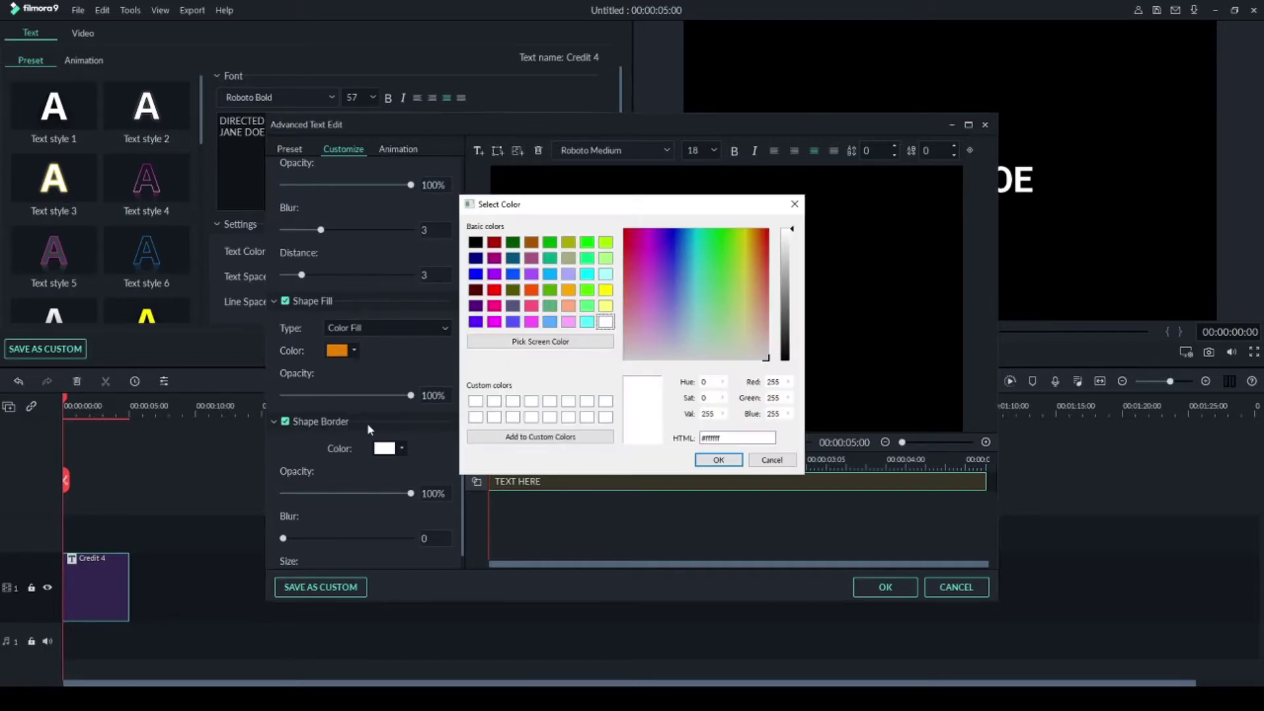
left_click(494, 290)
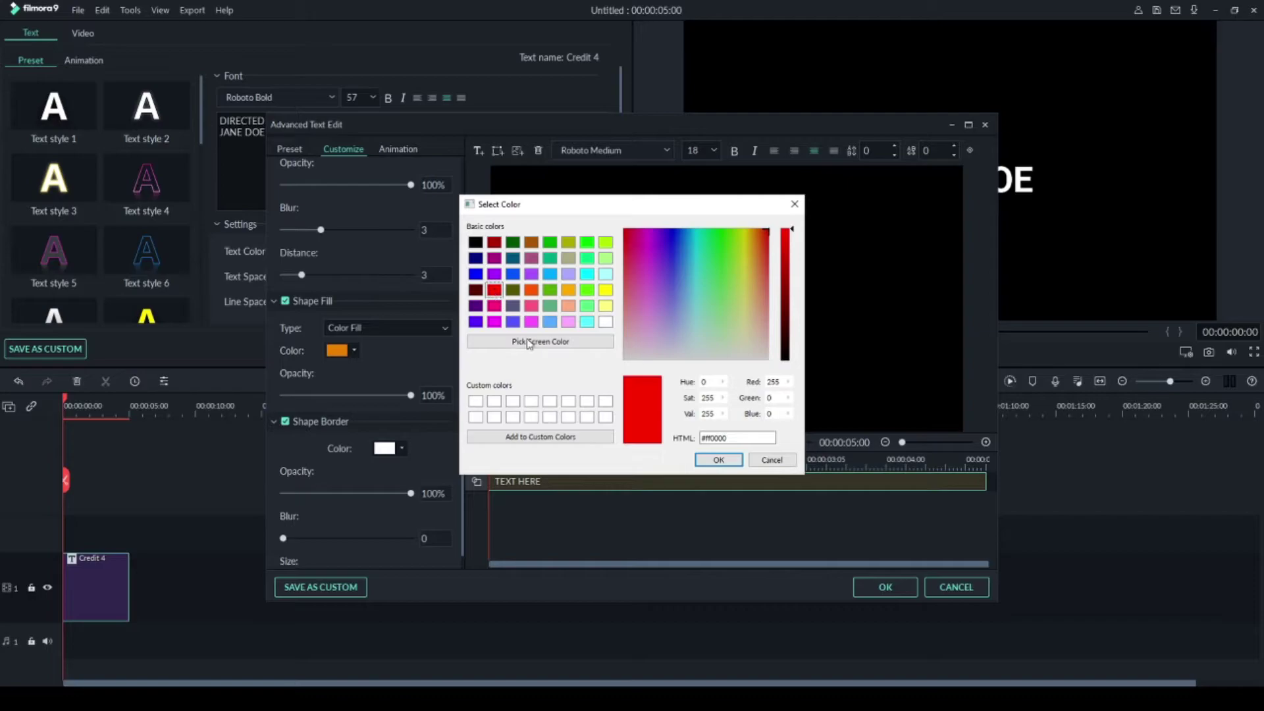
left_click(718, 461)
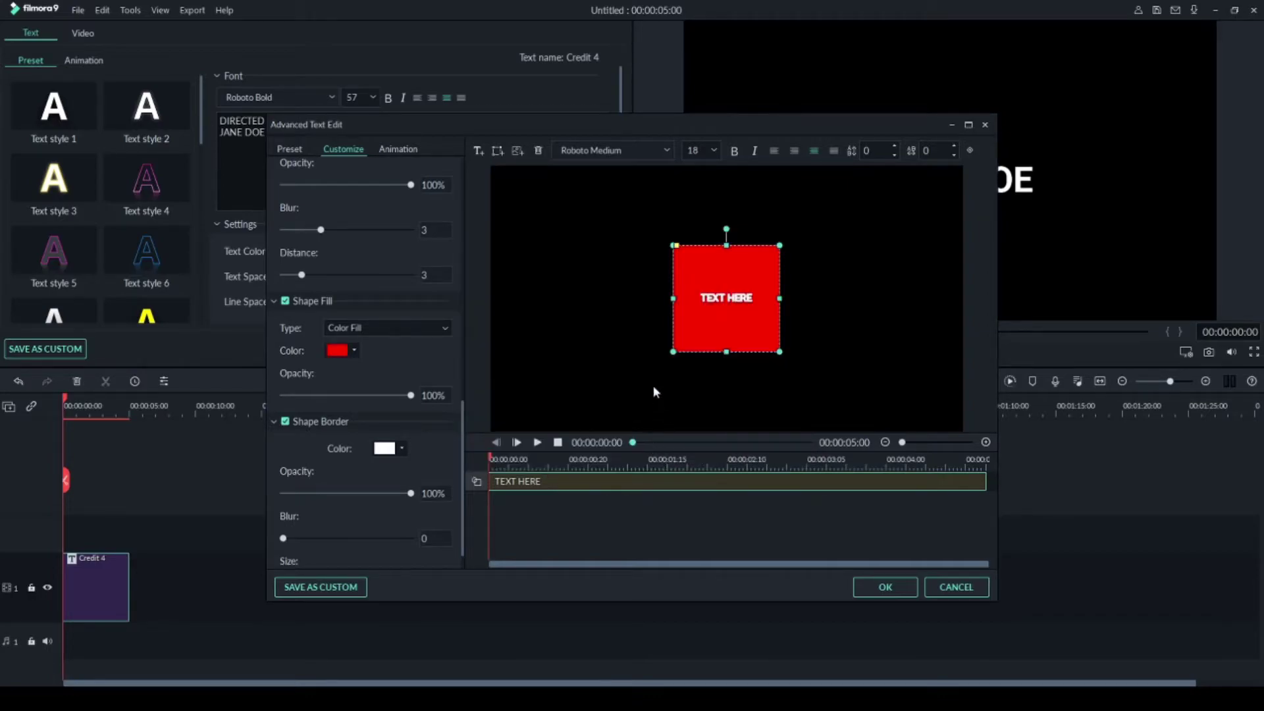
Step: Reshape the red square into a small, flat button-like rectangle in the lower-left area of the video frame
left_click_drag(672, 298, 555, 298)
left_click_drag(668, 245, 669, 317)
left_click_drag(612, 352, 612, 391)
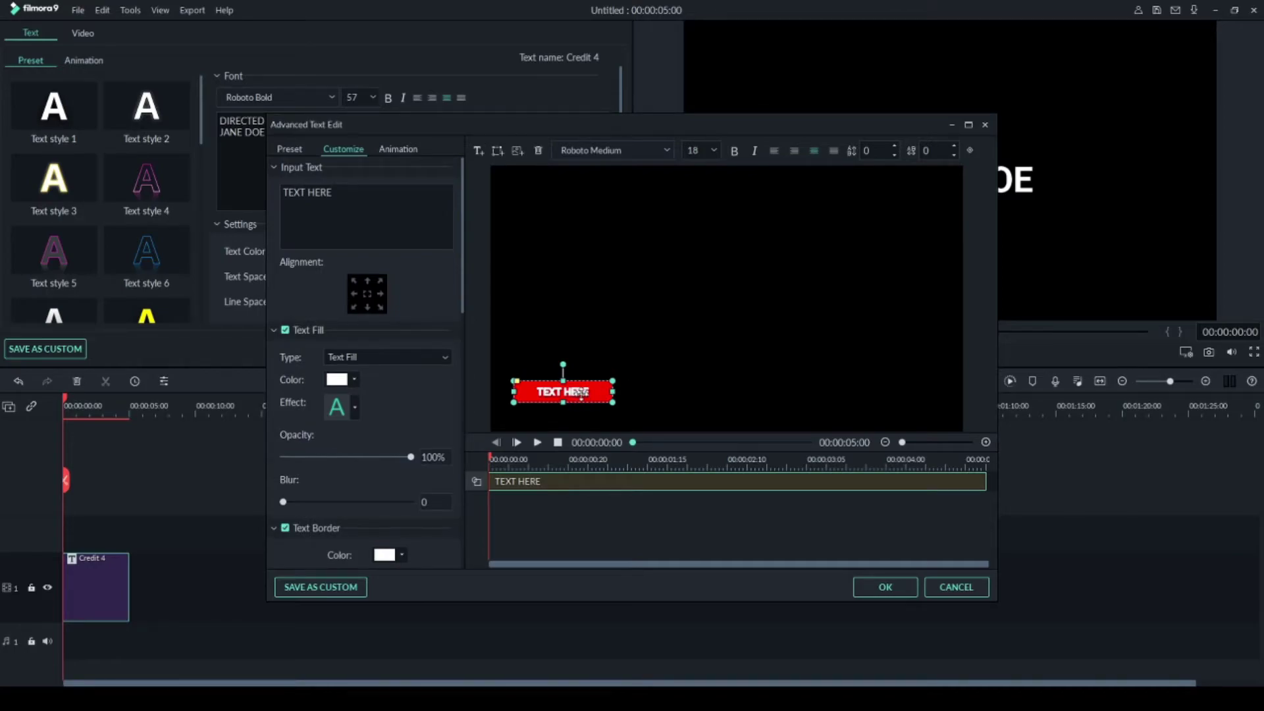
left_click(602, 354)
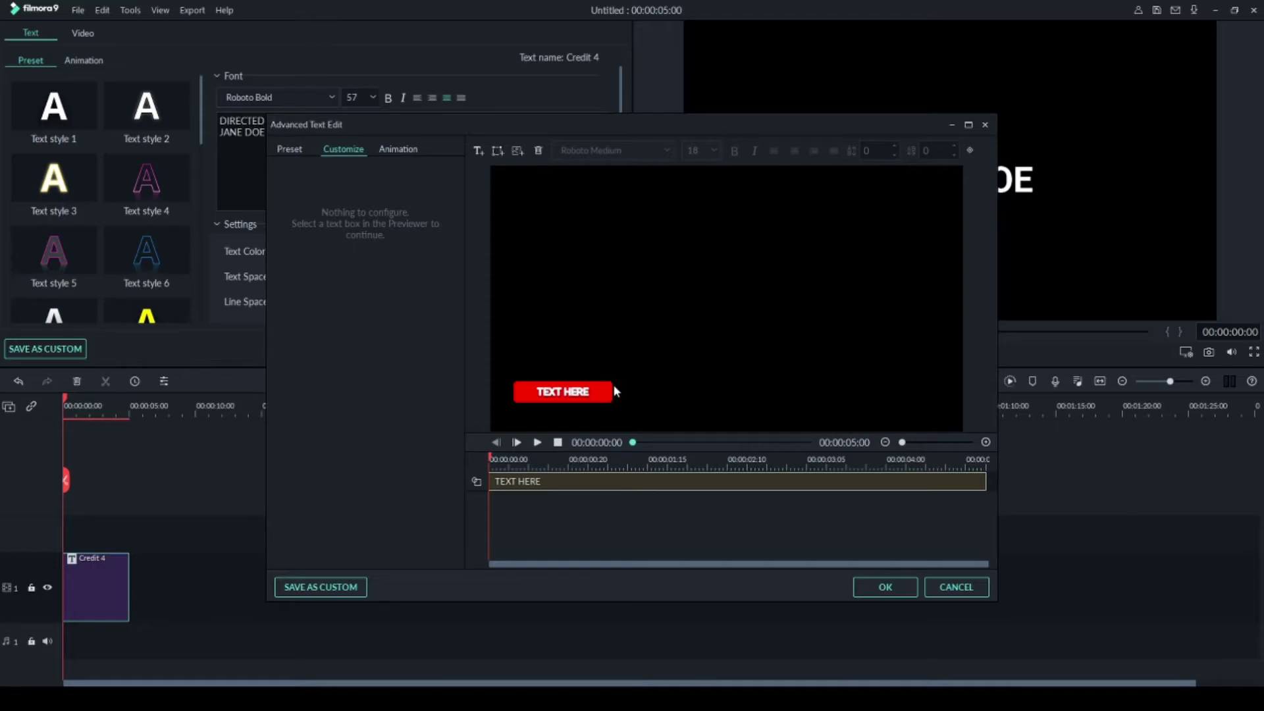
left_click(566, 392)
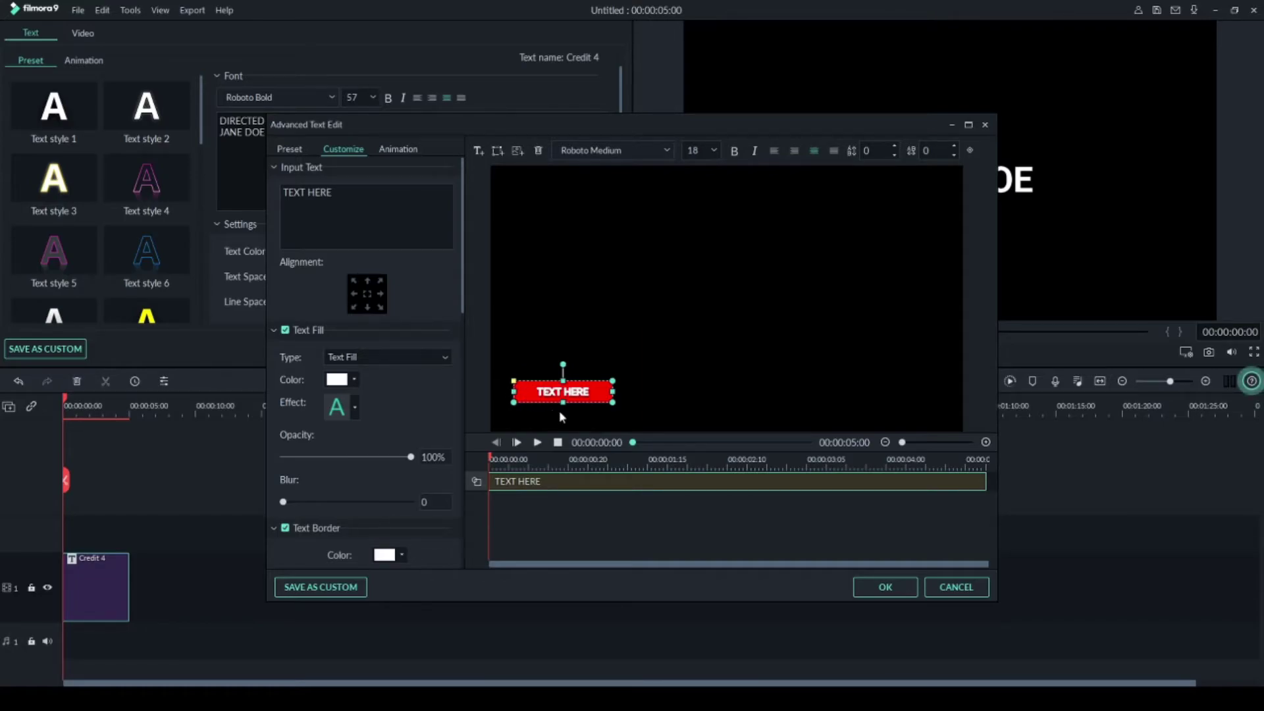
left_click(649, 376)
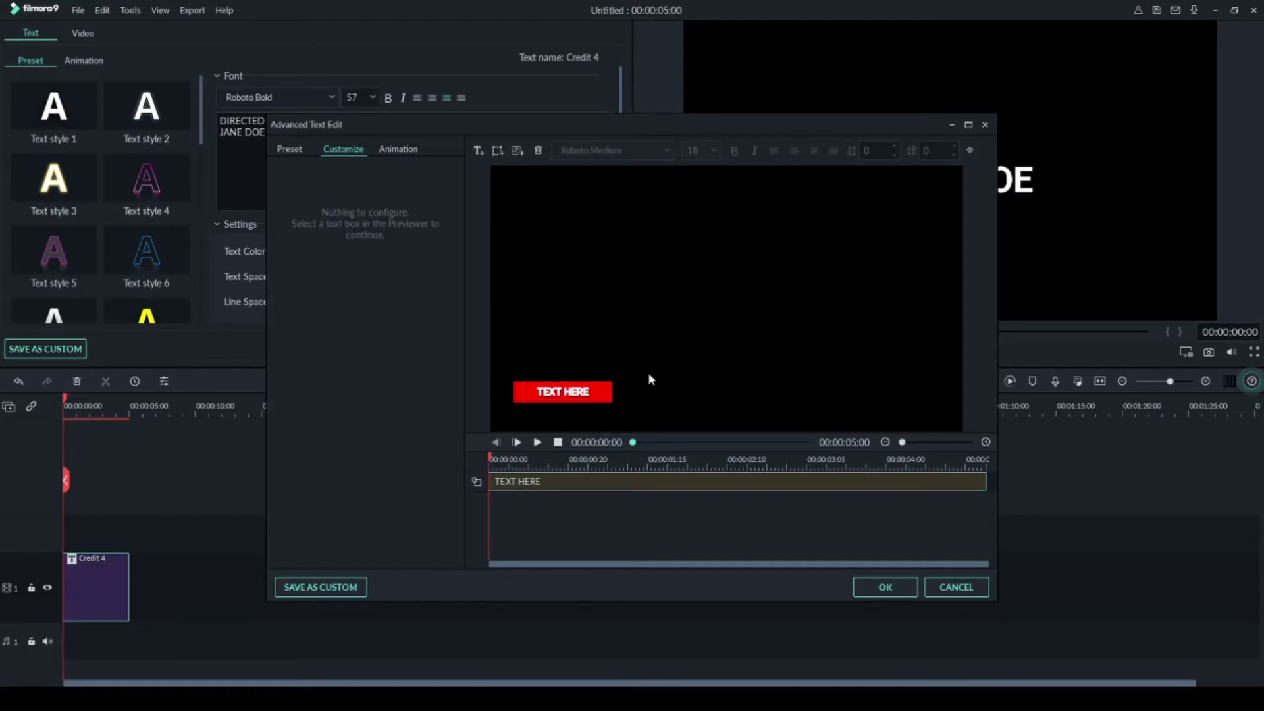
Step: Replace the red rectangle's placeholder text with SUBSCRIBE
left_click(563, 393)
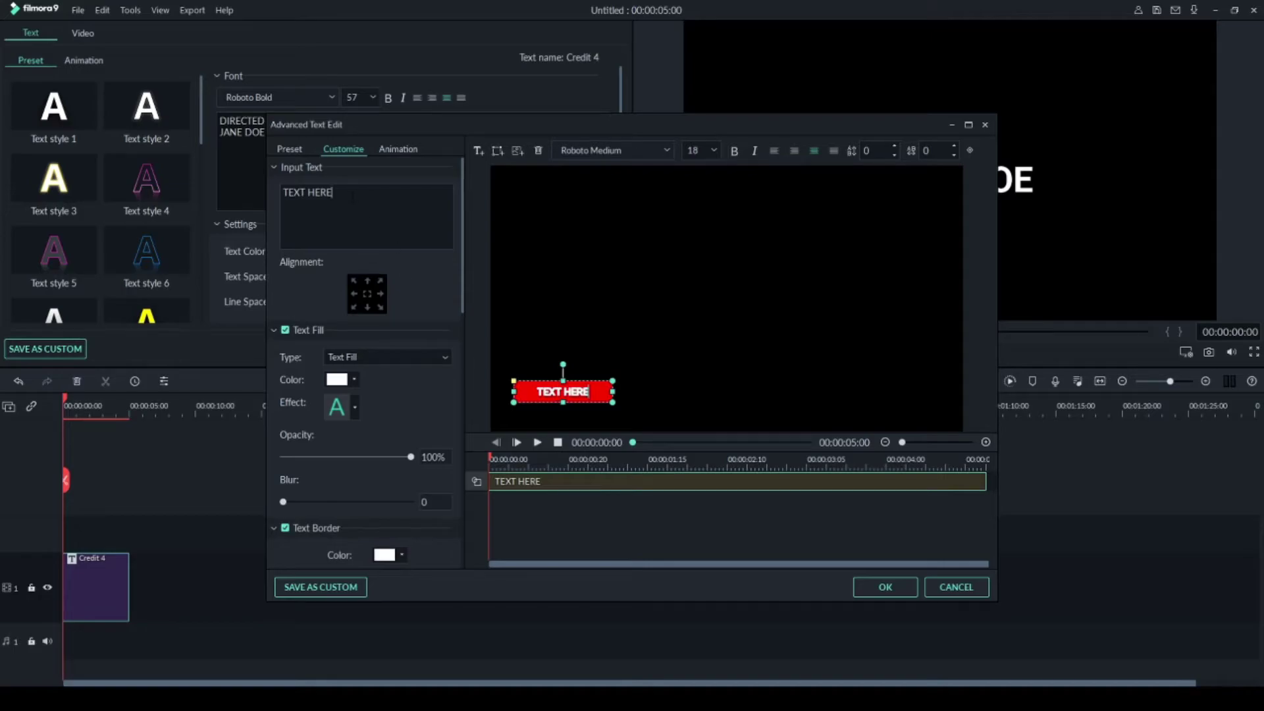
left_click_drag(354, 196, 282, 192)
key("BackSpace")
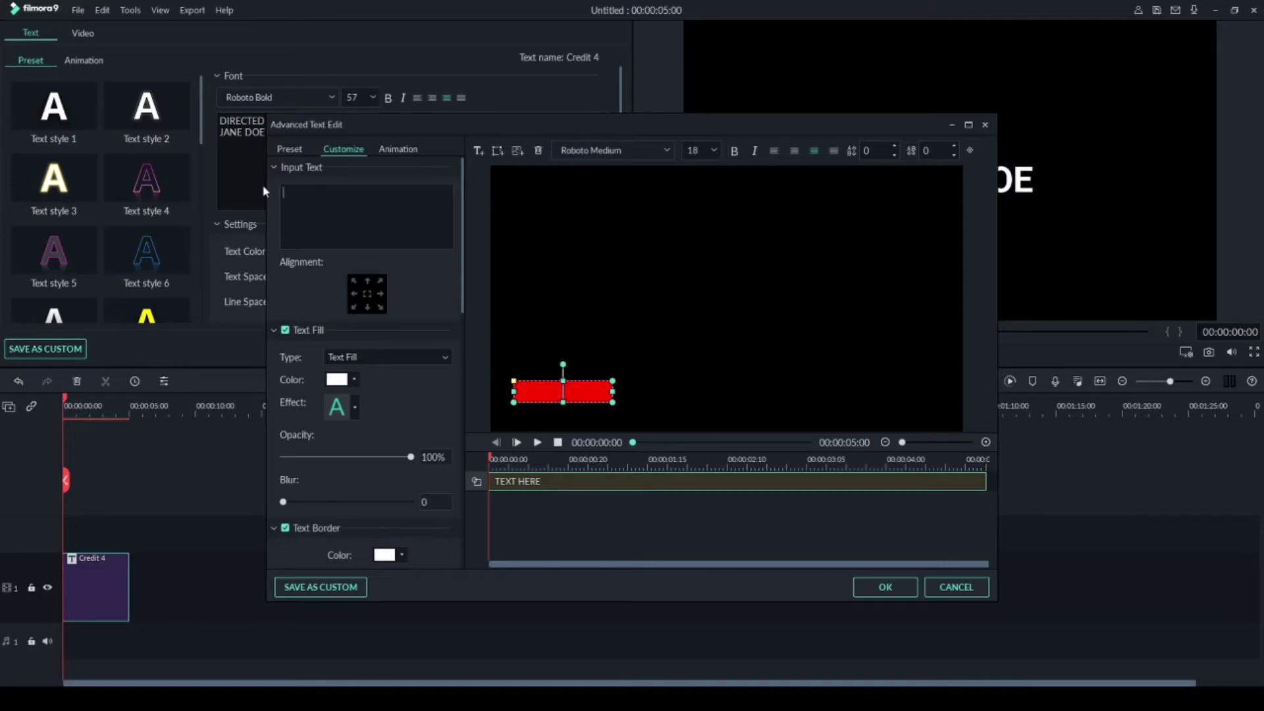
type("S")
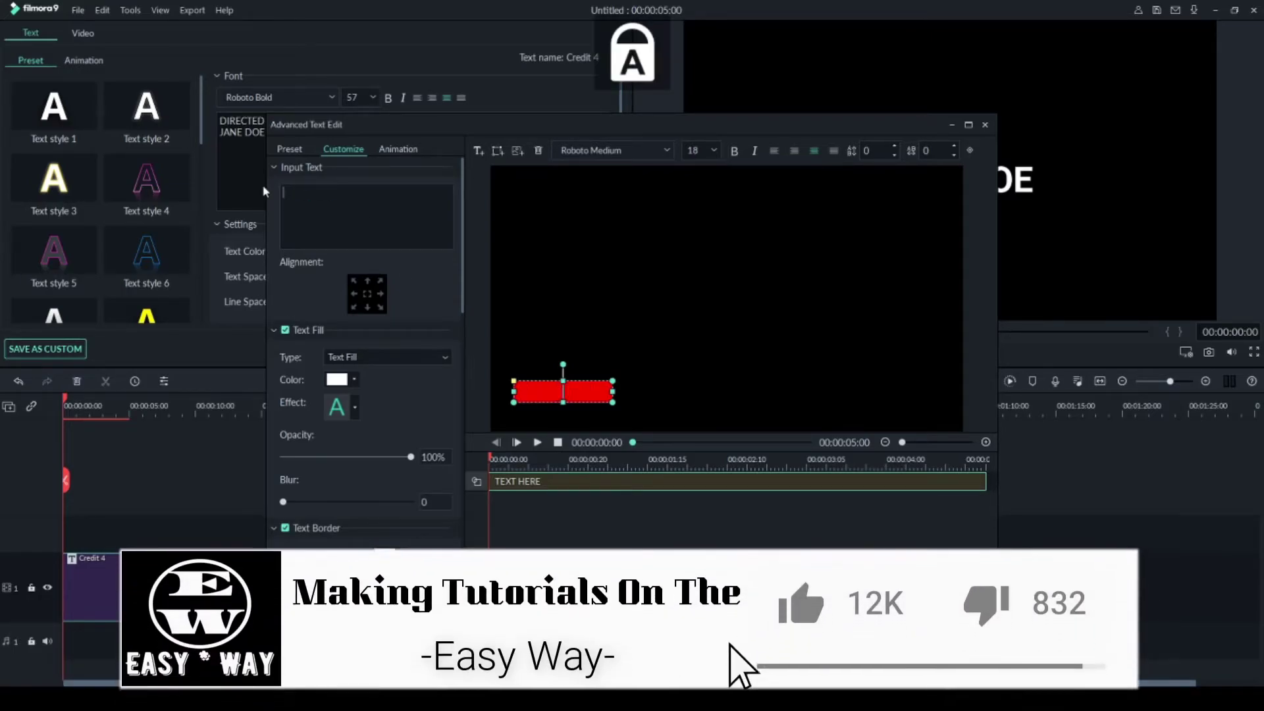
type("UBSC")
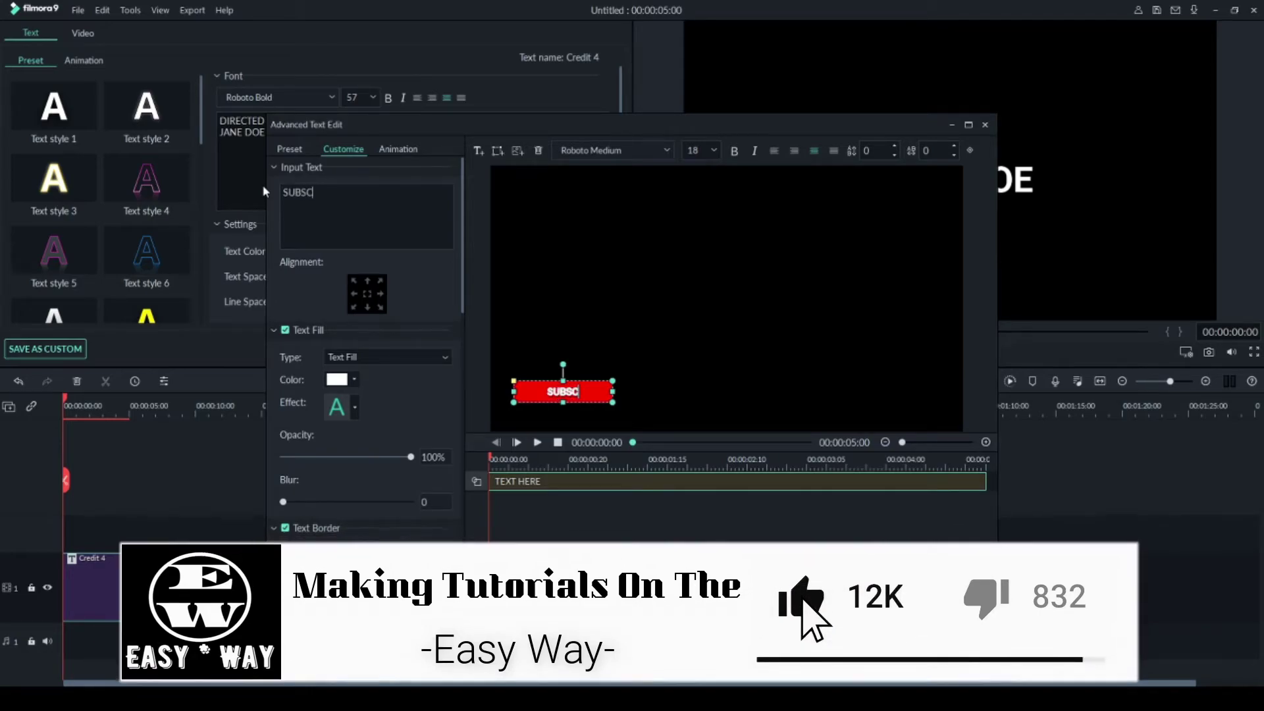
type("RIBE")
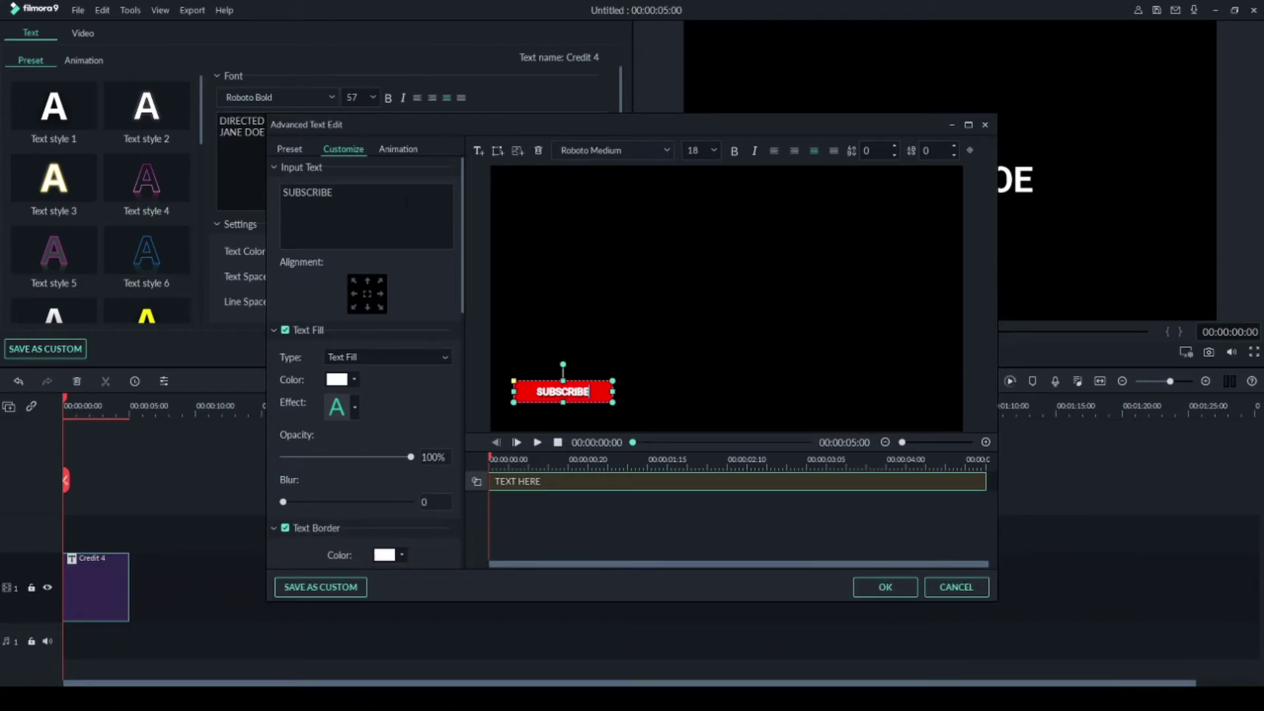
Step: Set the SUBSCRIBE text's font to Arial and its size to 24
left_click(667, 150)
left_click_drag(809, 275, 806, 166)
left_click(591, 200)
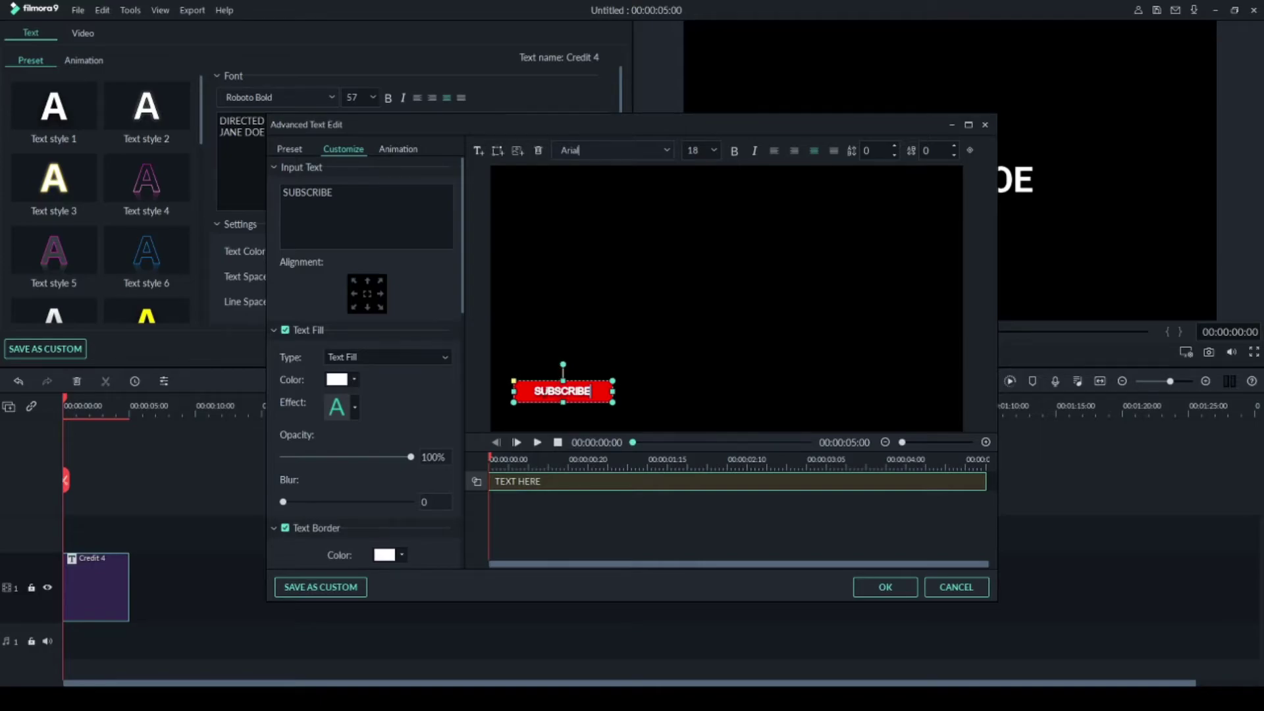
left_click(713, 151)
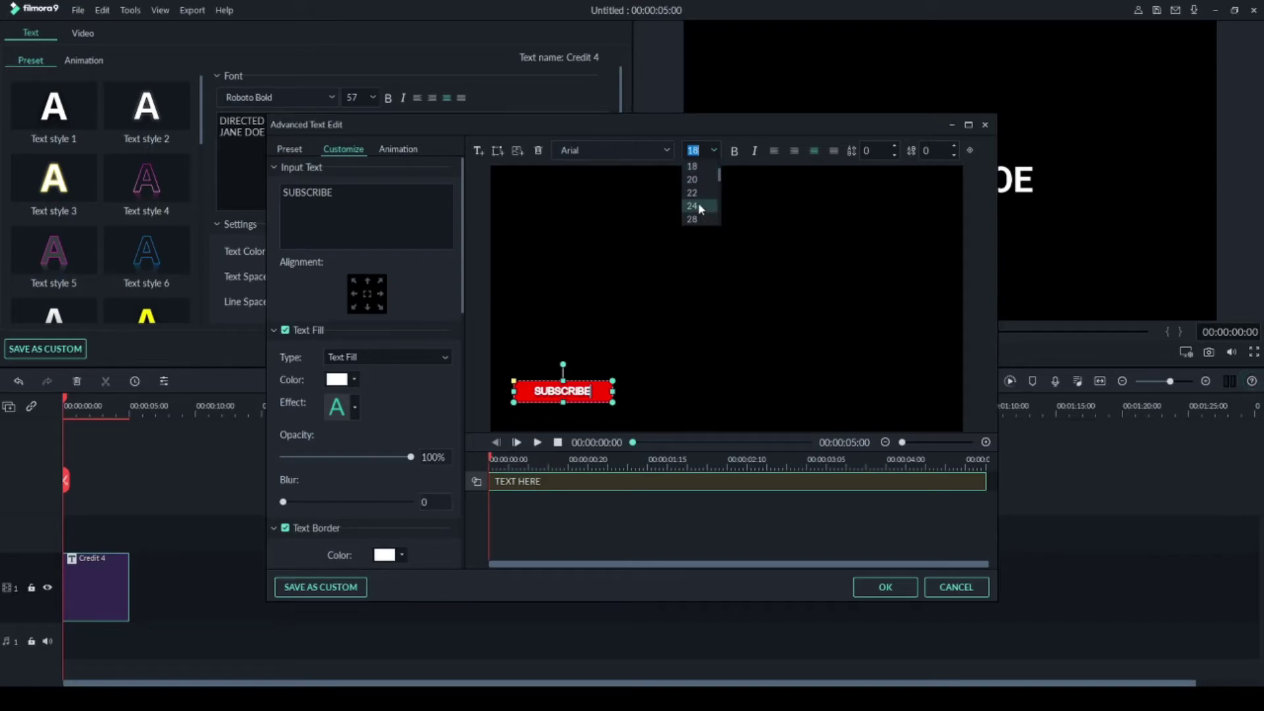
left_click(698, 205)
left_click(625, 289)
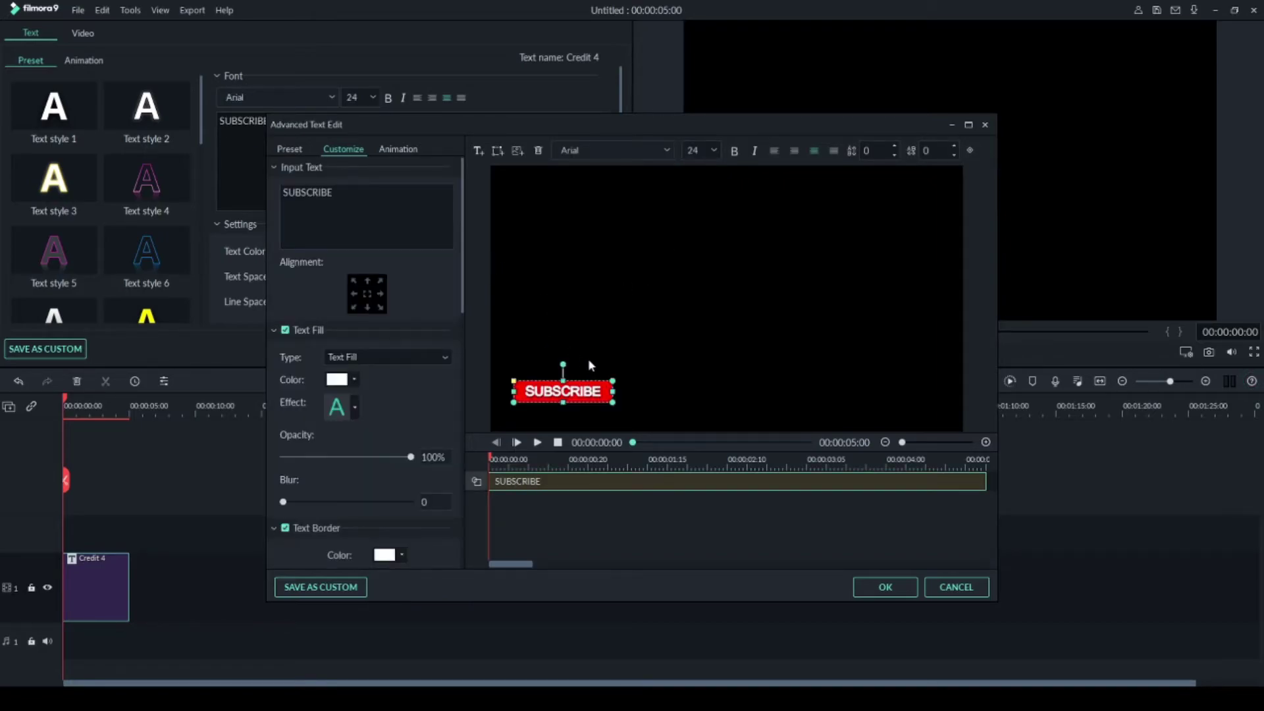
Step: Accept the advanced title edits and set the title's animation to Boom! after trying String Blur, Cinema style and Fade1
left_click(884, 587)
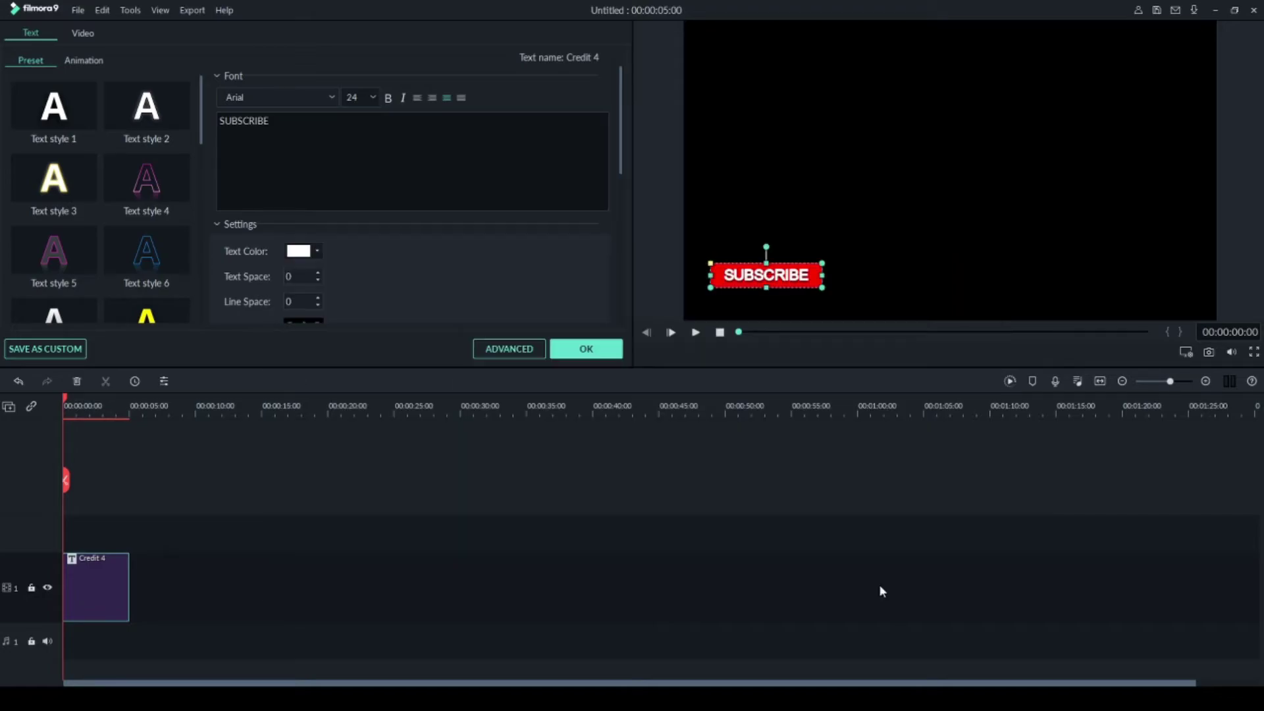
left_click(85, 60)
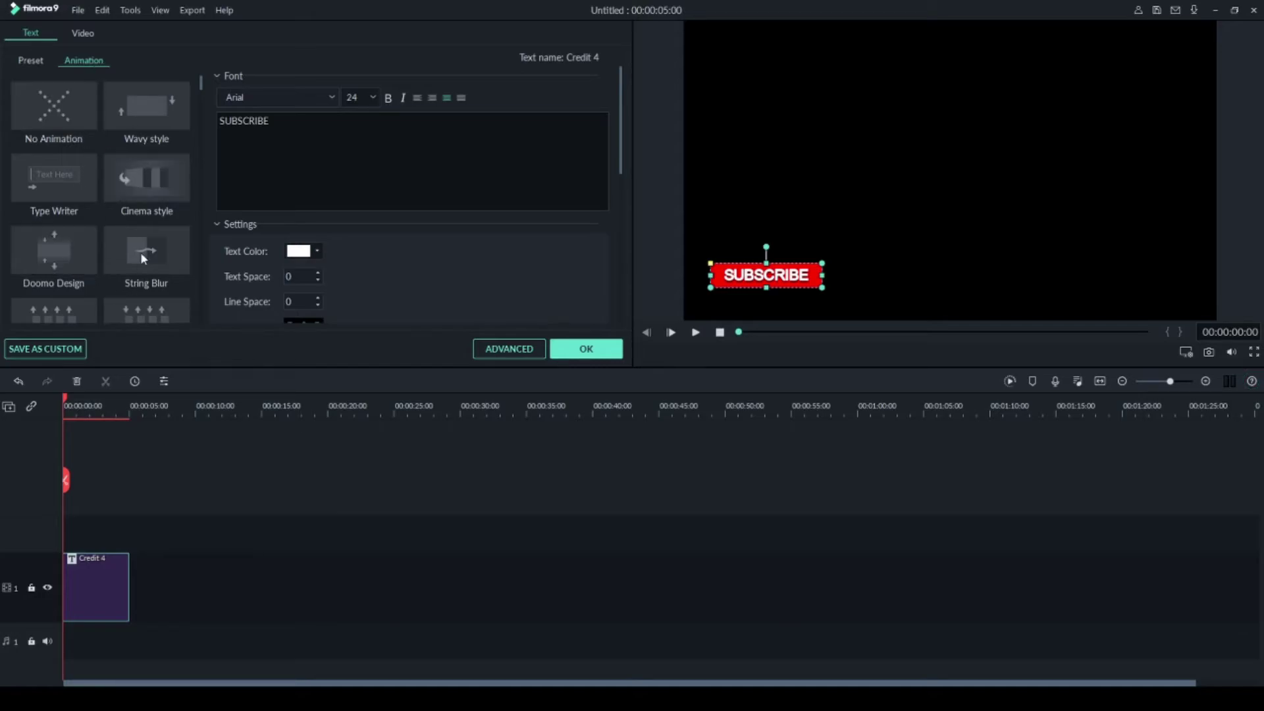
left_click(125, 239)
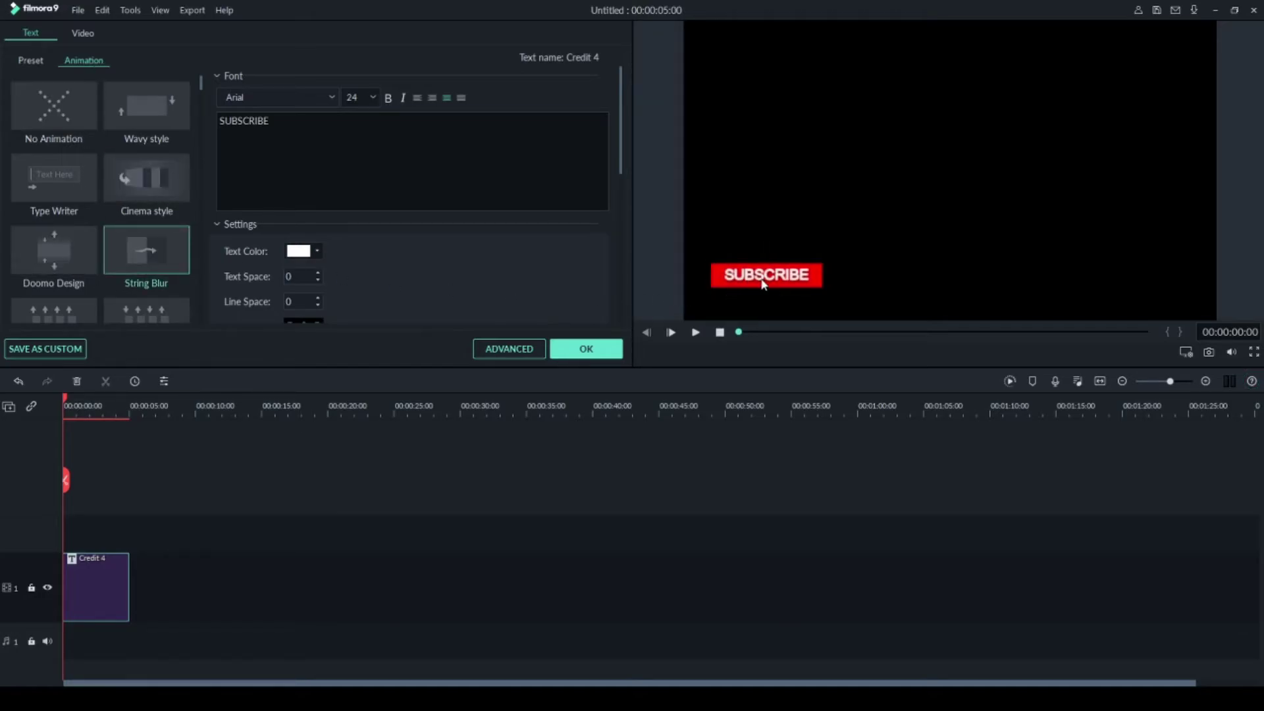
left_click(151, 187)
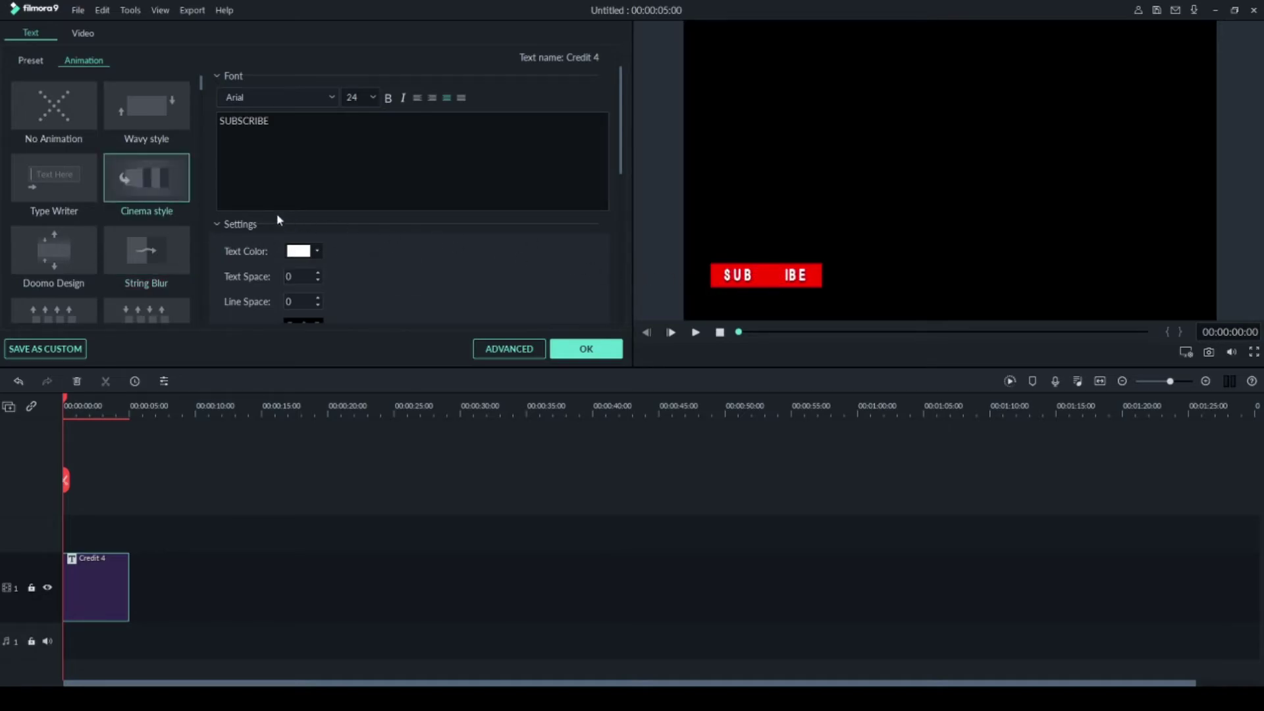
scroll(157, 177, "down", 10)
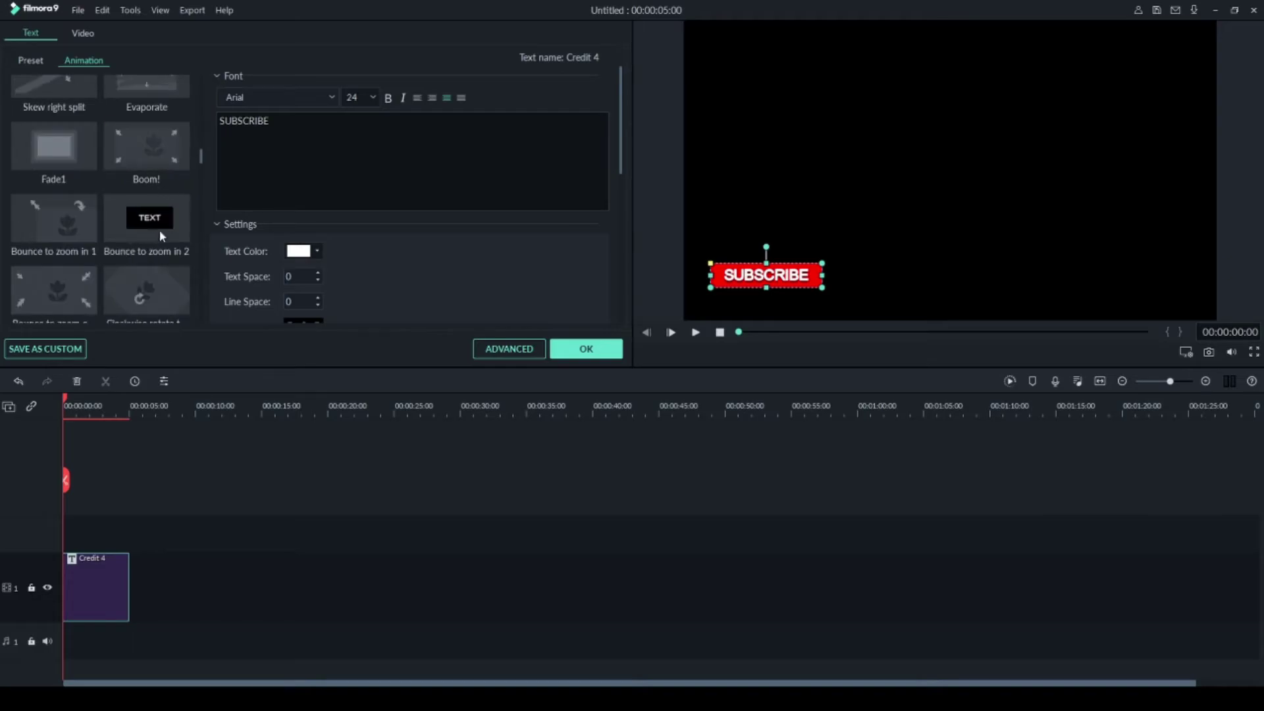
left_click(49, 141)
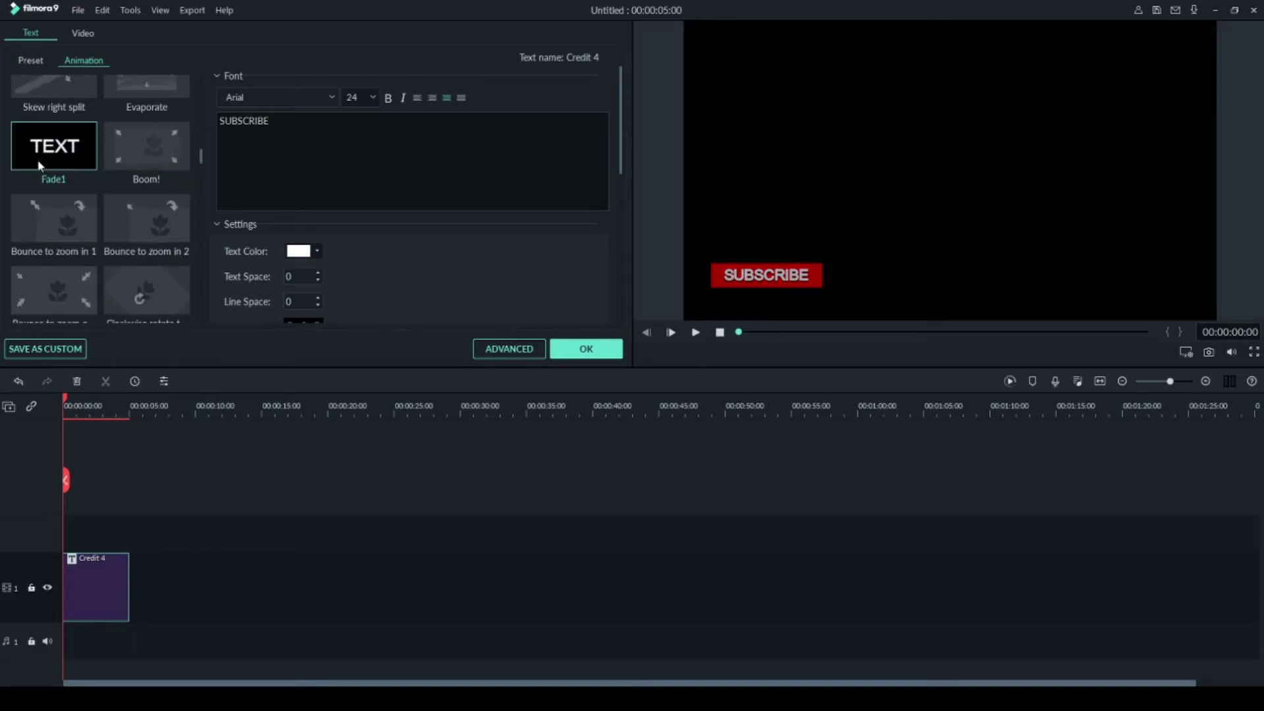
left_click(137, 157)
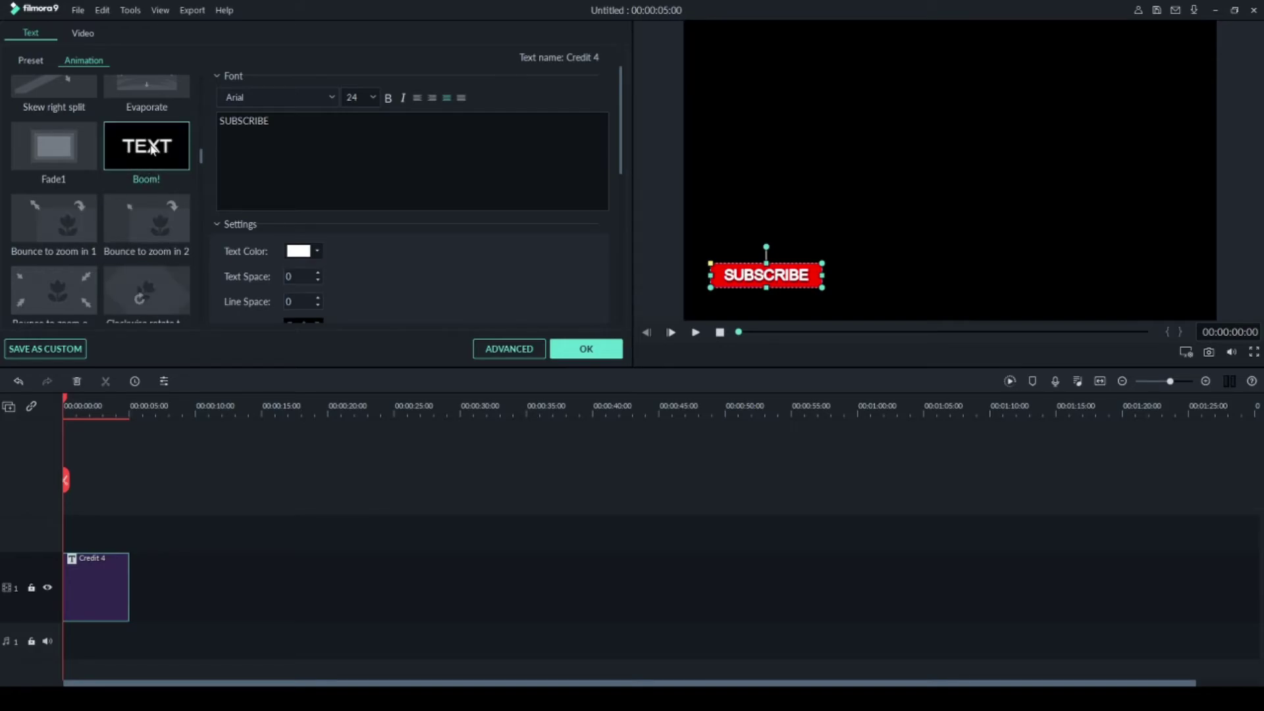
Step: Save the animated title as a custom text preset named SUBSCRIBE
left_click(46, 350)
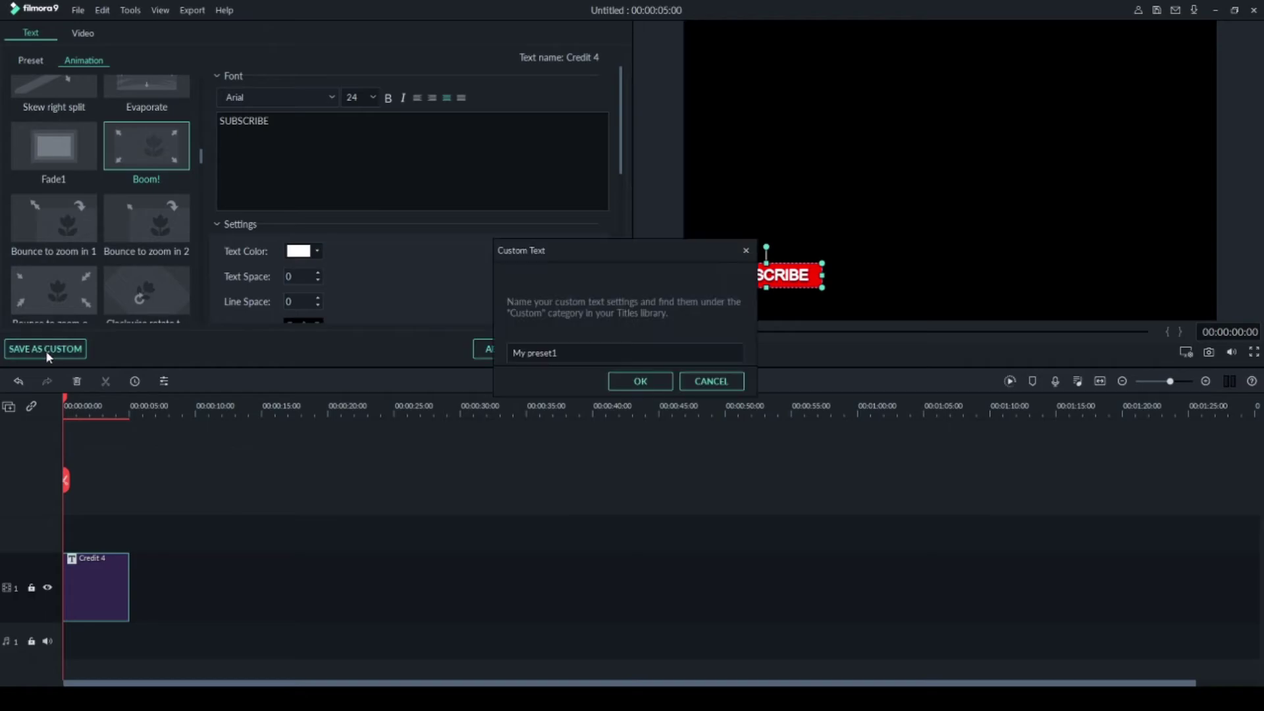
left_click_drag(570, 356, 490, 353)
type("SUBSCRIBE")
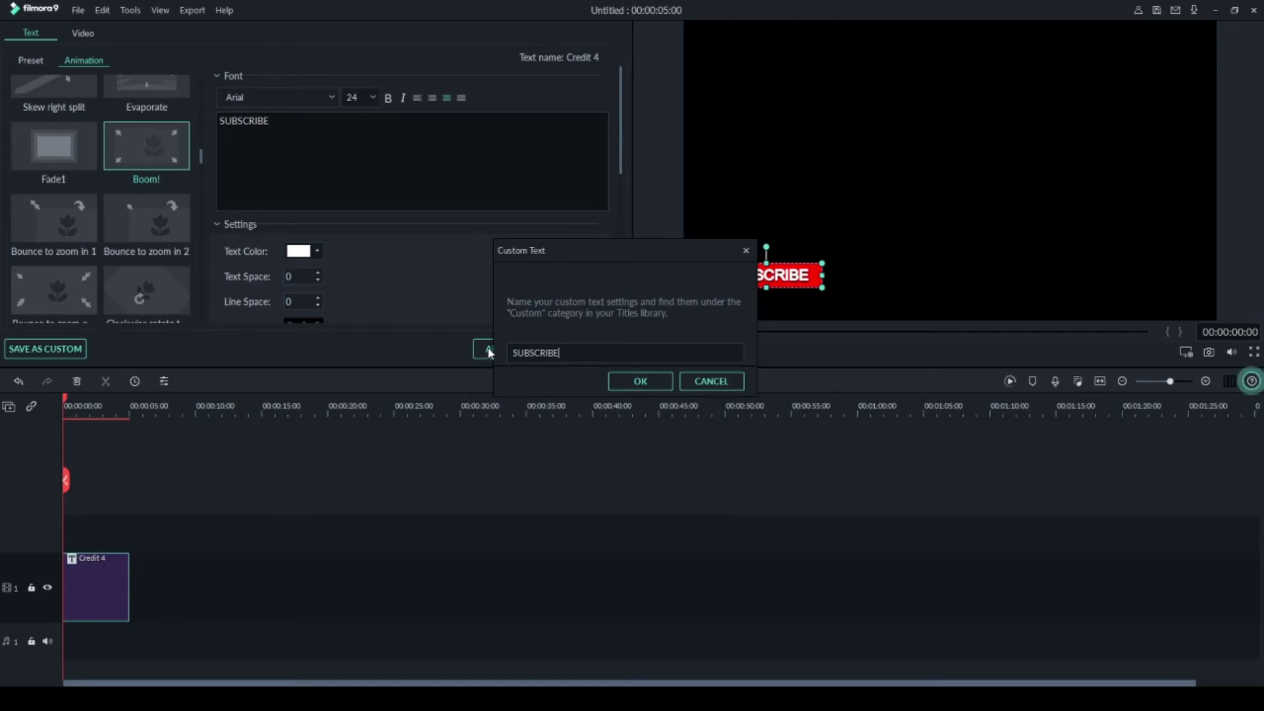
left_click(638, 383)
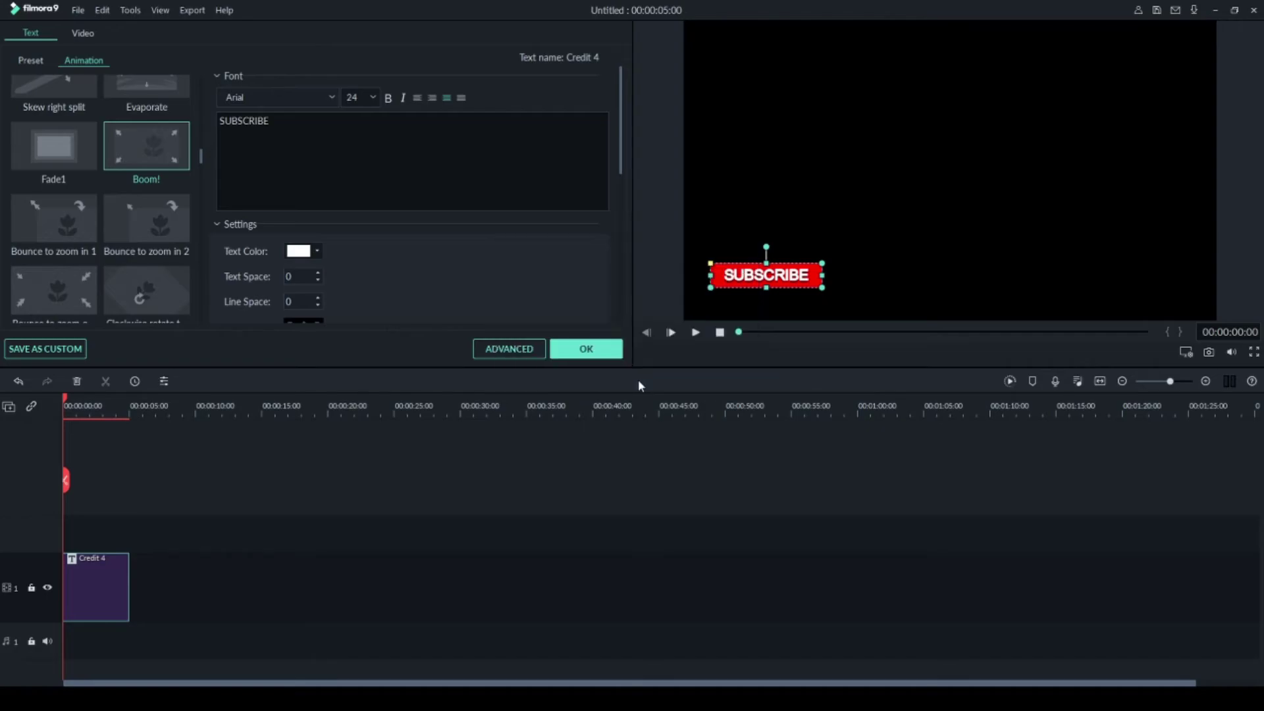
Step: Close the title settings, delete the original title clip from the timeline, and check the saved SUBSCRIBE preset among the custom titles
left_click(592, 353)
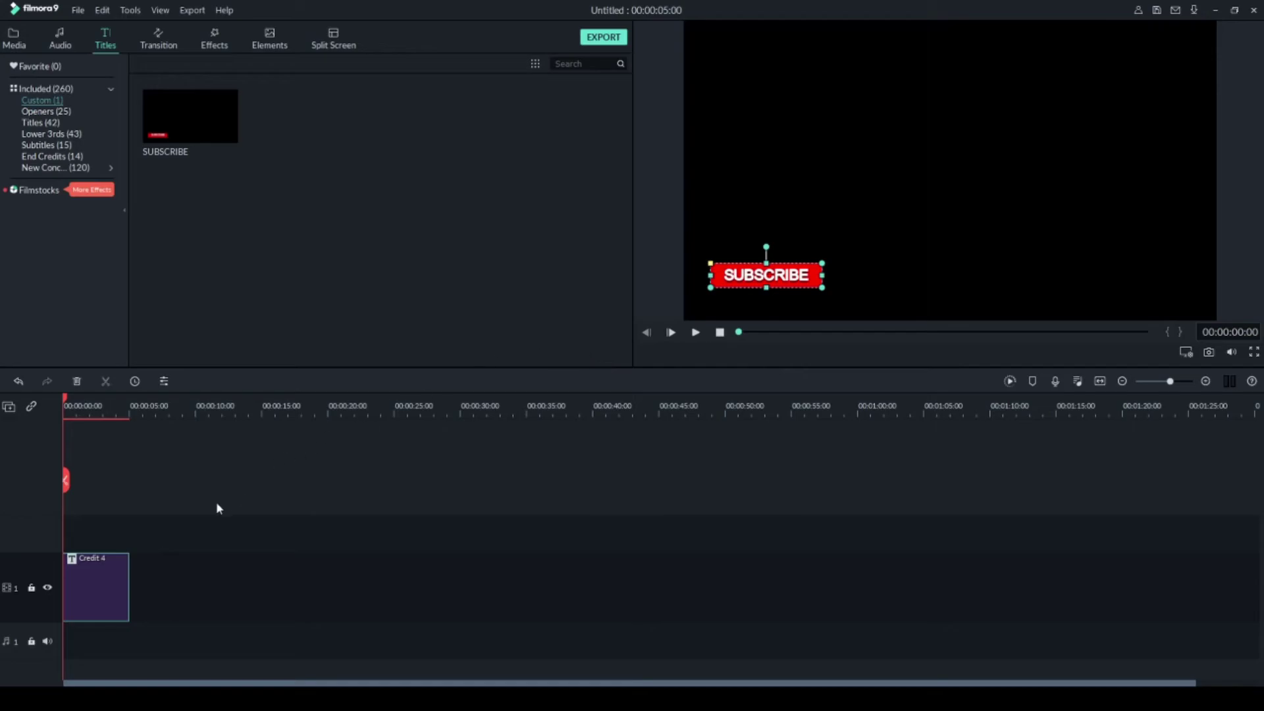
key("Delete")
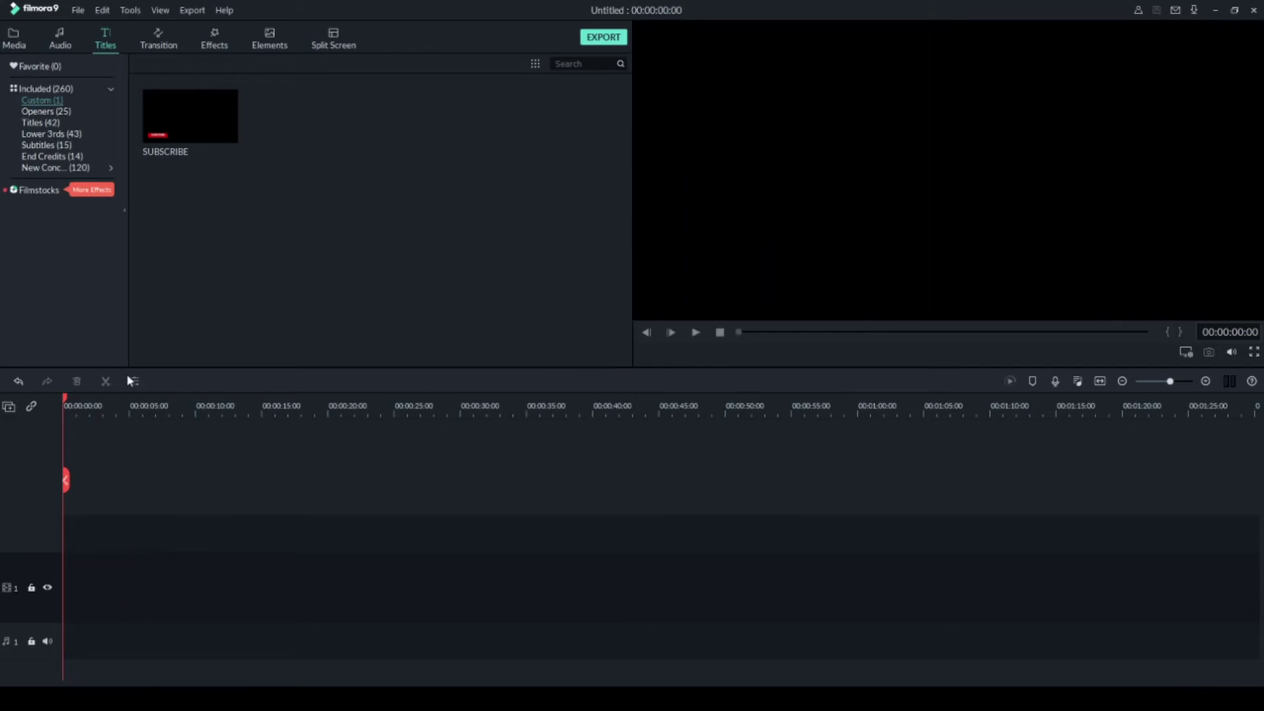
left_click(4, 38)
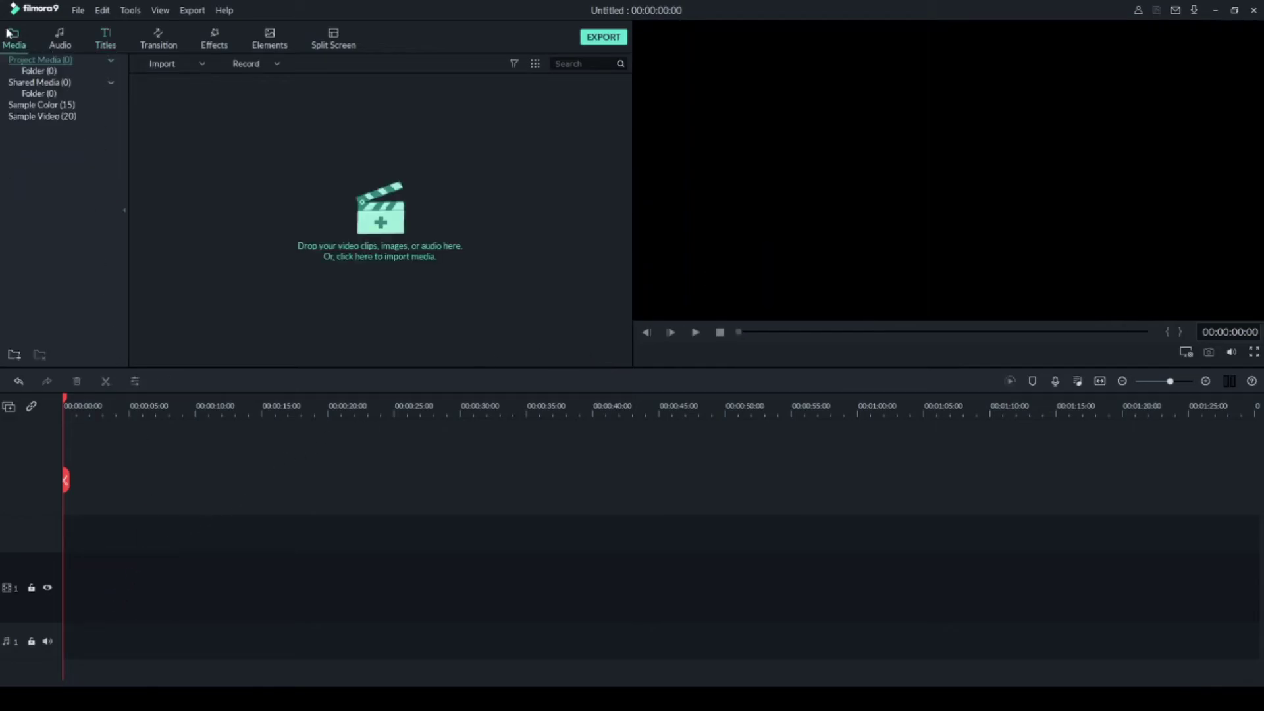
left_click(104, 37)
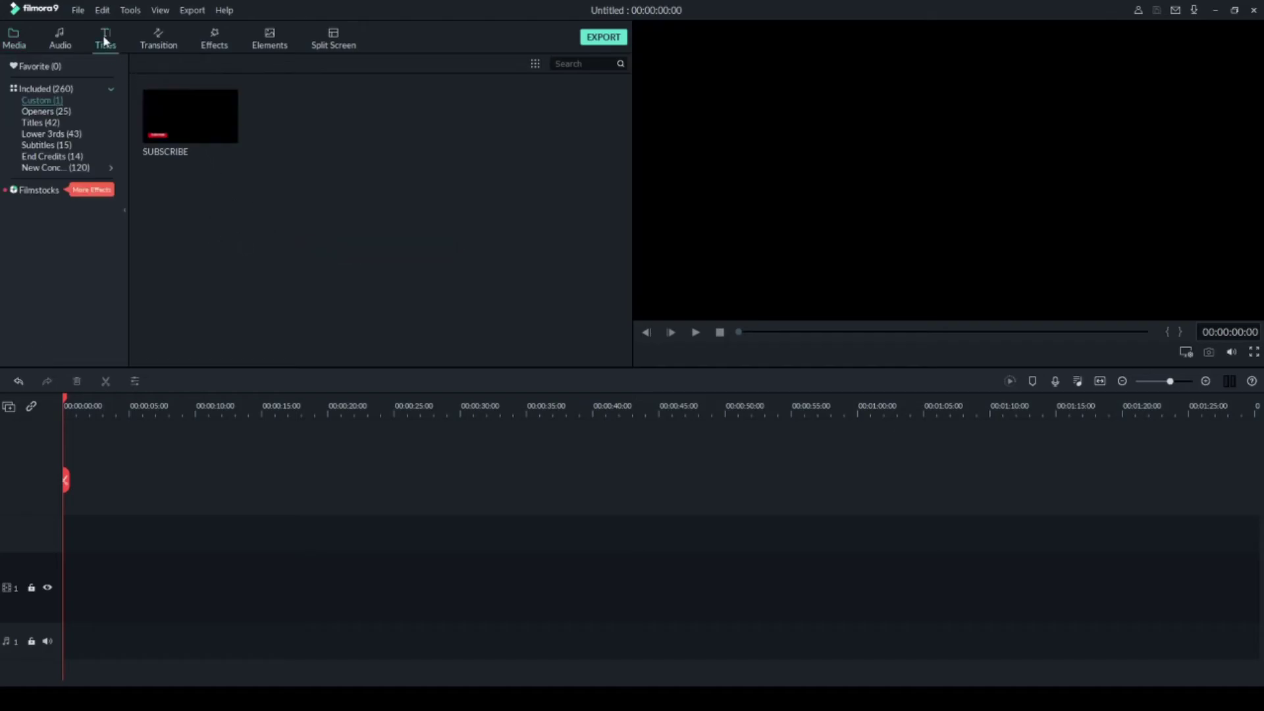
mouse_move(184, 125)
Step: Import the video Pexels Videos 1720219 from the Desktop and add it to the first video track
left_click(5, 39)
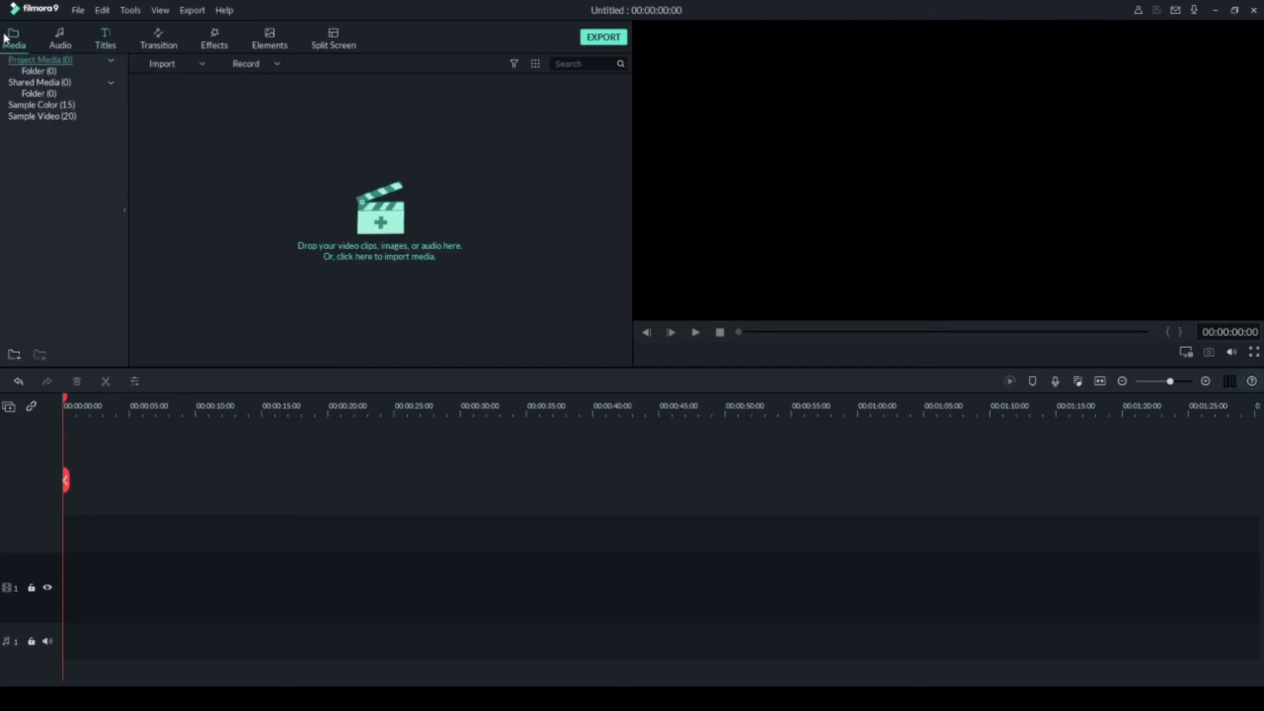
left_click(232, 201)
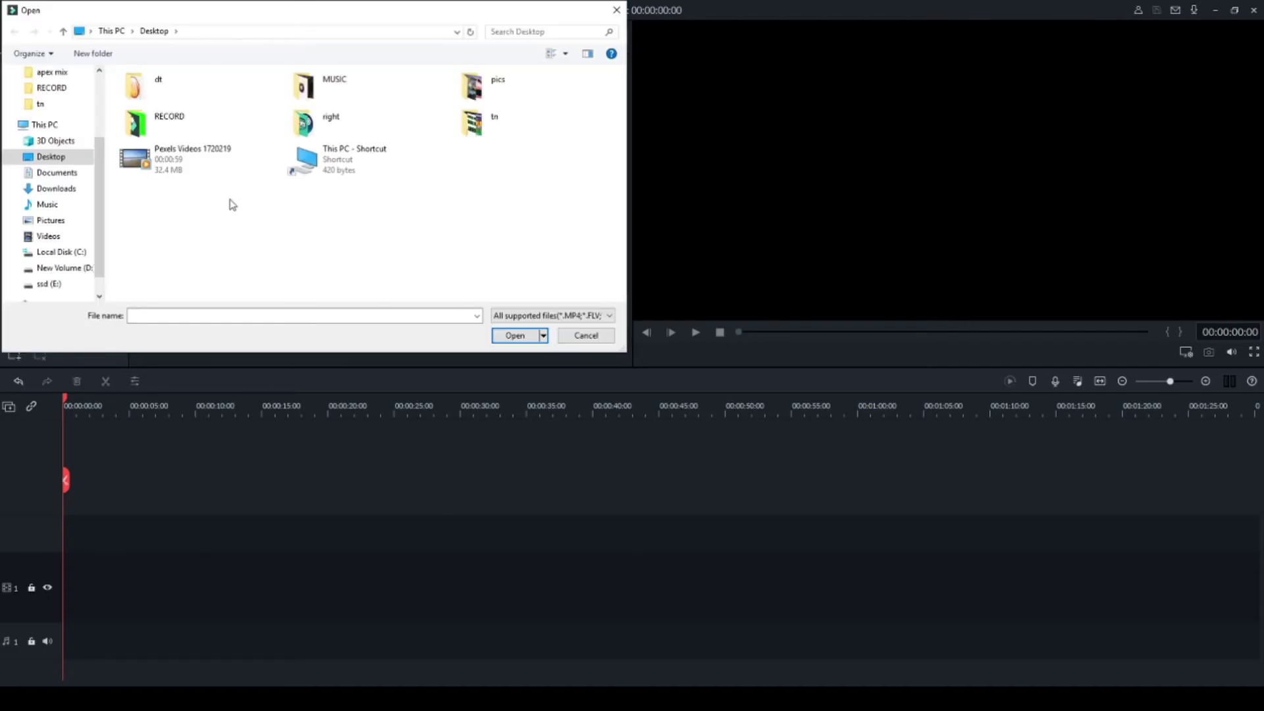
double_click(173, 164)
left_click(190, 117)
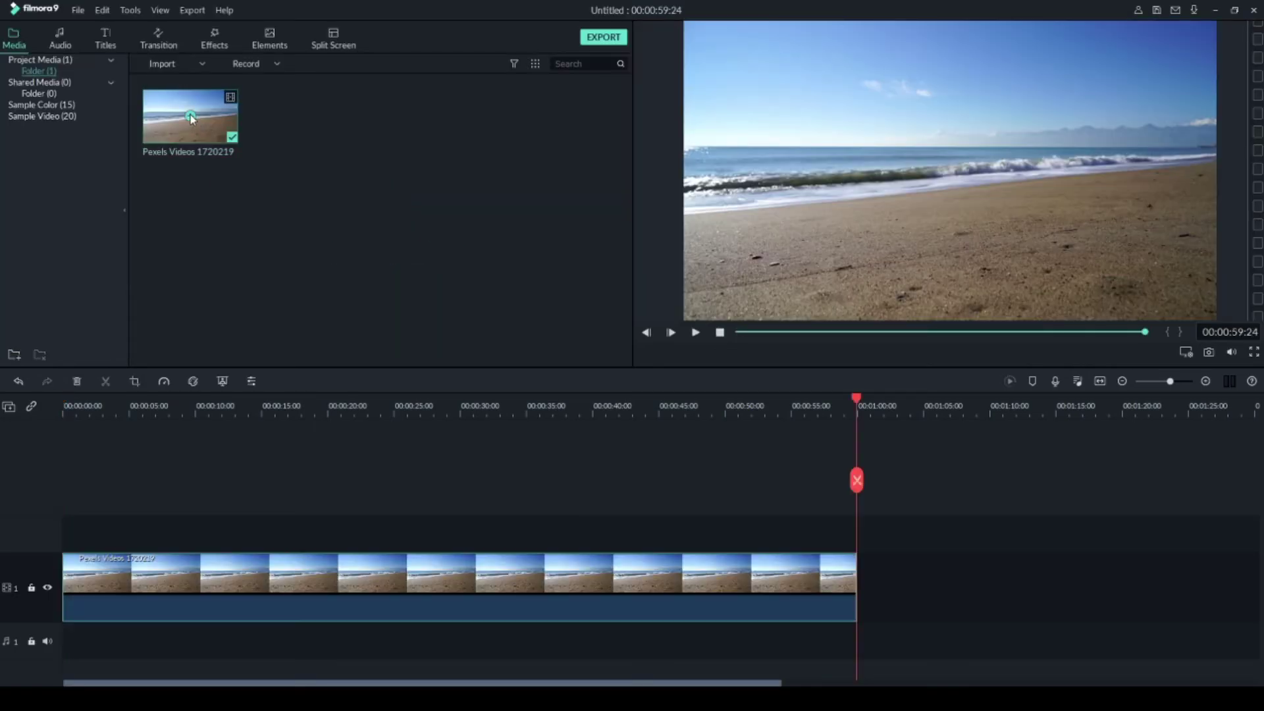
Step: Place the custom SUBSCRIBE title on the track above the beach video, starting at about 8 seconds
left_click(105, 38)
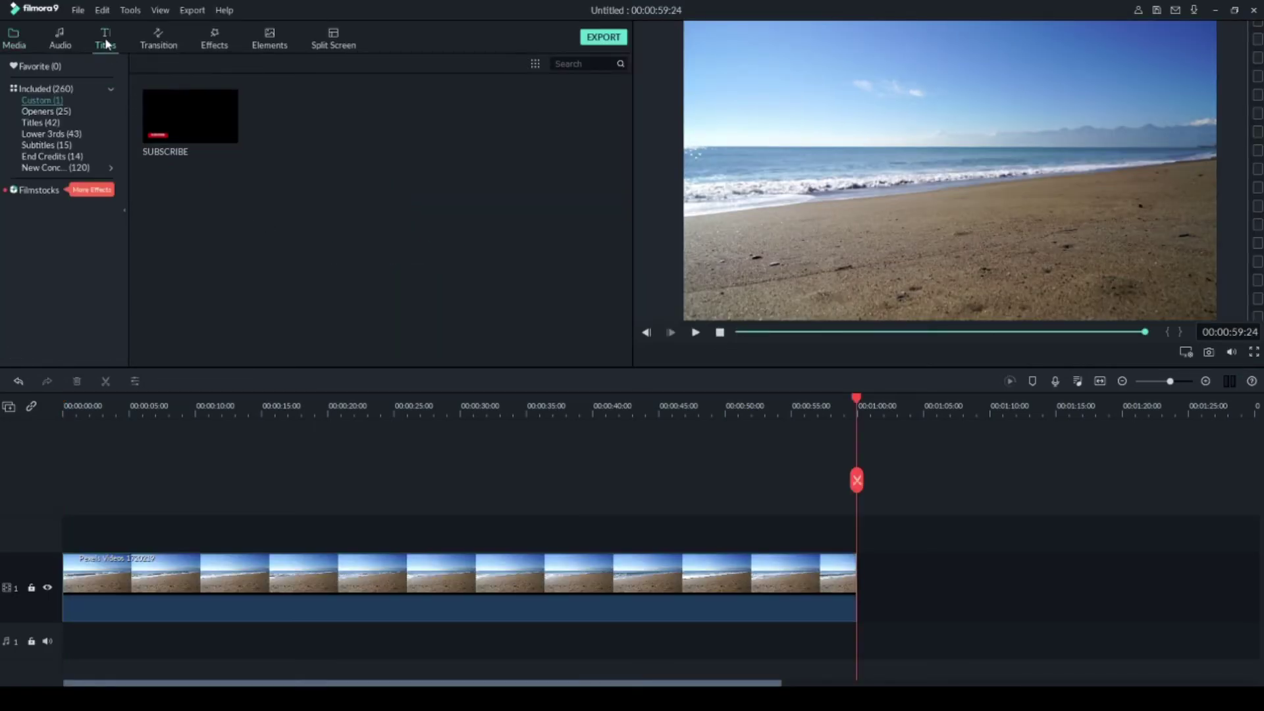
left_click_drag(212, 128, 168, 538)
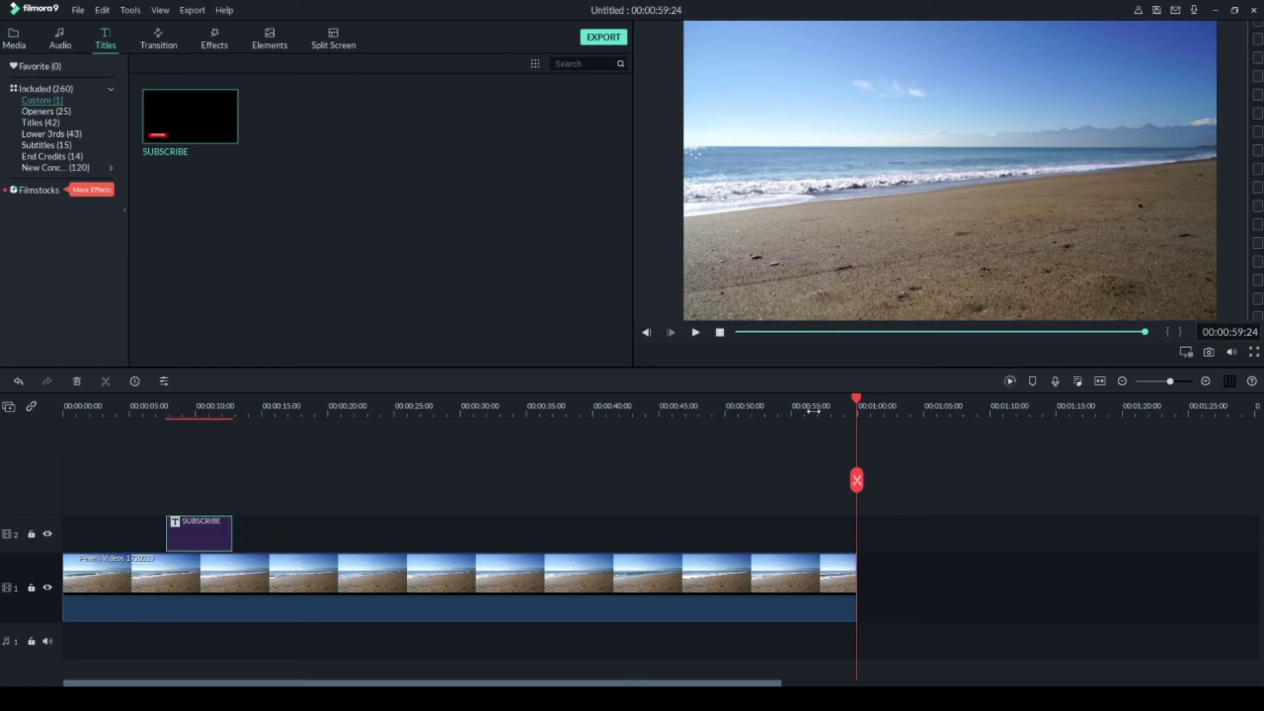
Step: Play the timeline from the start until past the SUBSCRIBE title to preview its animation over the video
left_click_drag(856, 398, 30, 409)
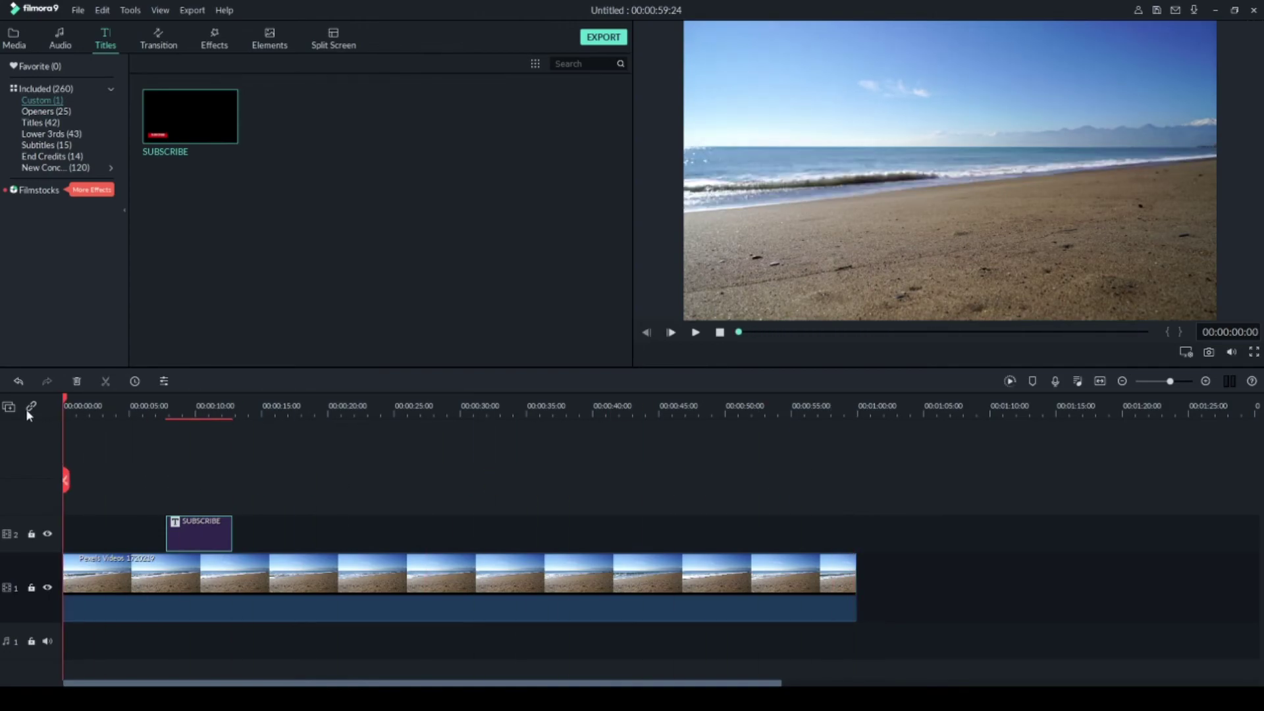
left_click(696, 334)
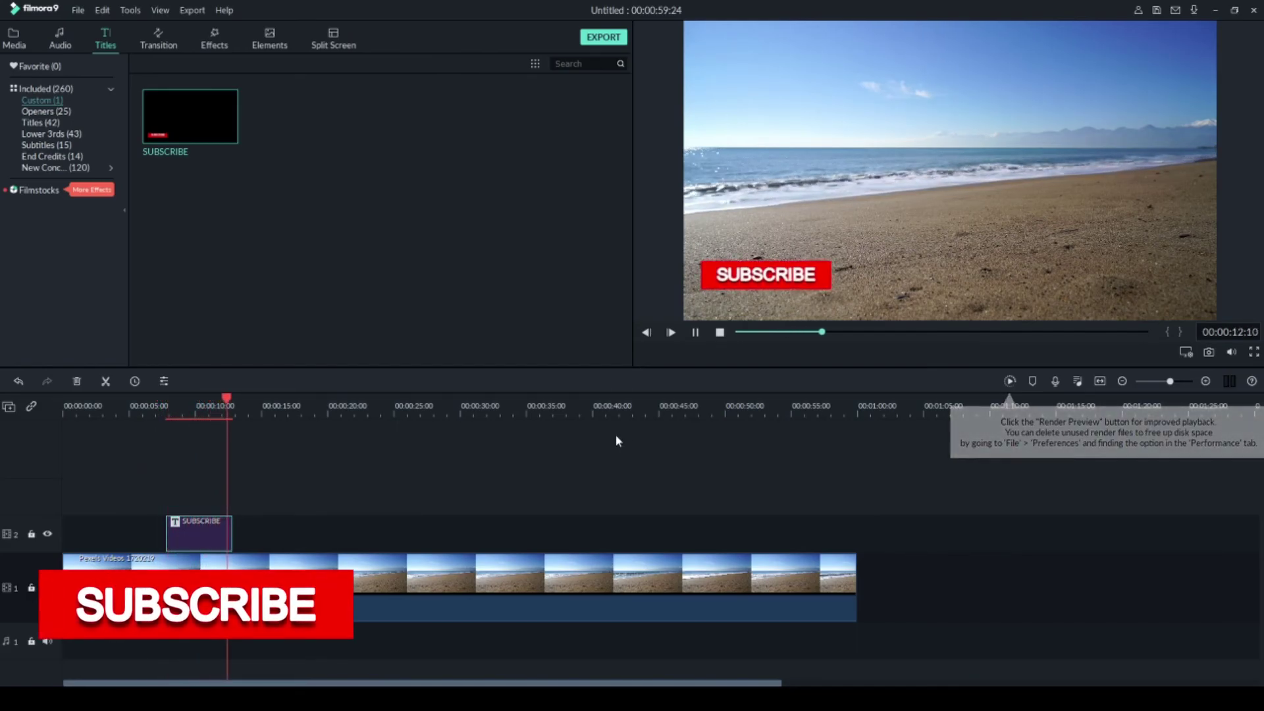
left_click(696, 333)
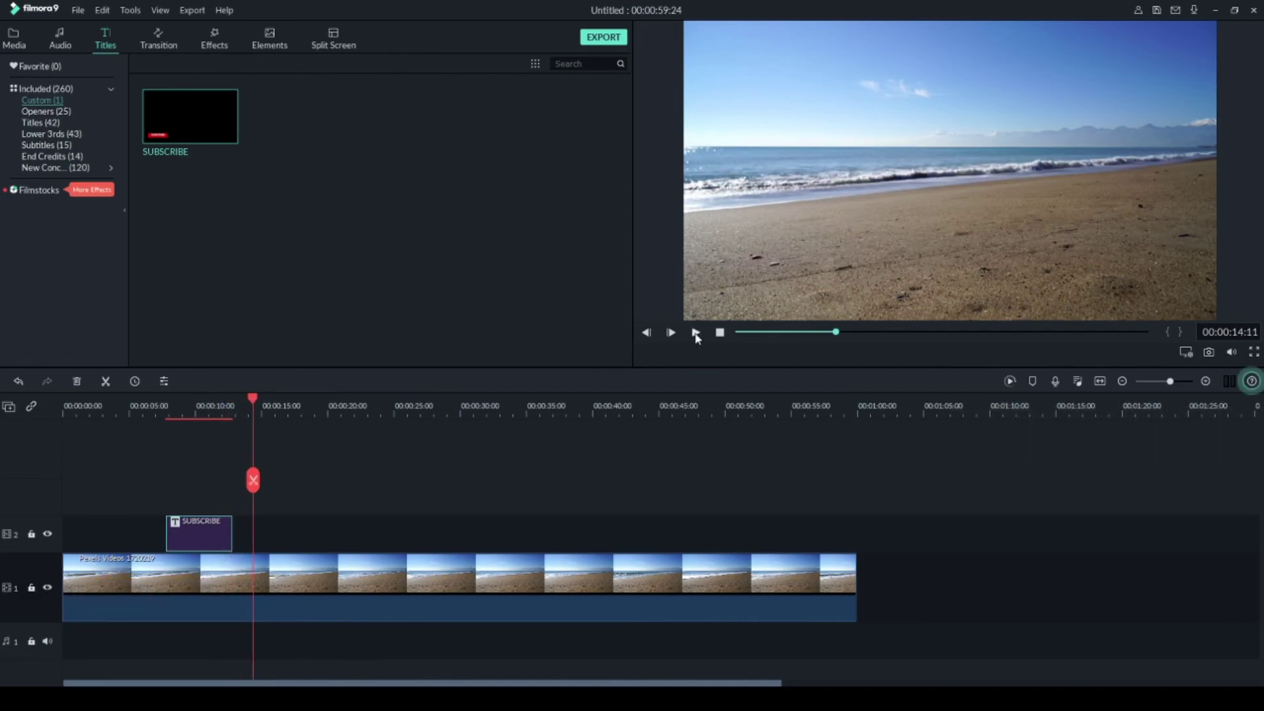